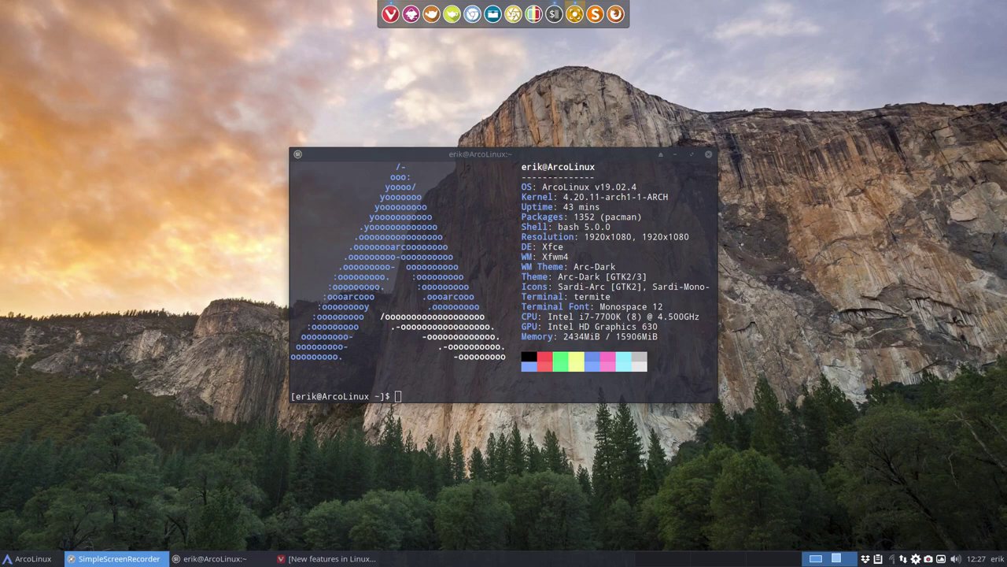
# Step: Close the terminal, highlight the list of Mint-Y theme colours on the Linux Mint new-features page, and minimize the browser
pyautogui.click(709, 154)
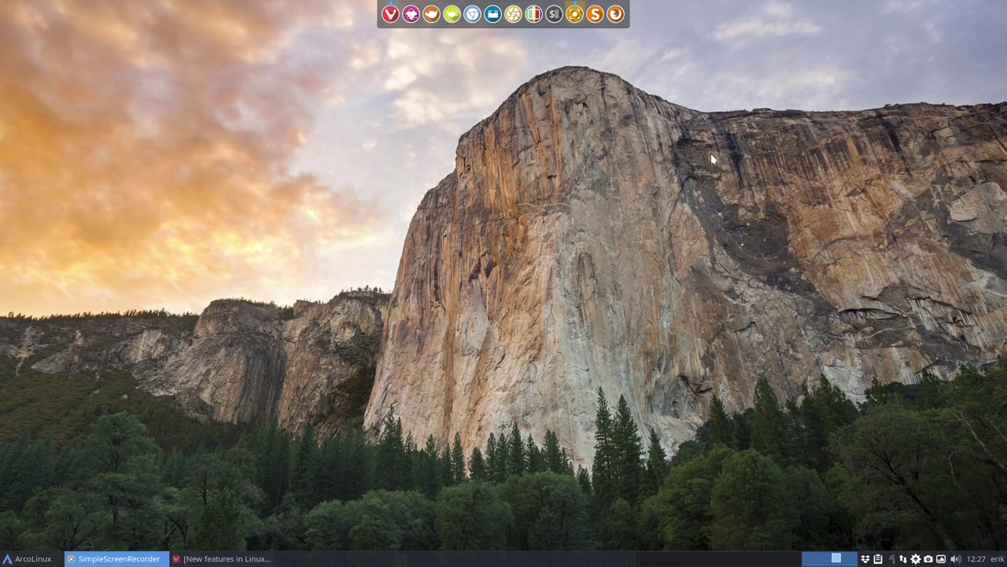
pyautogui.click(228, 560)
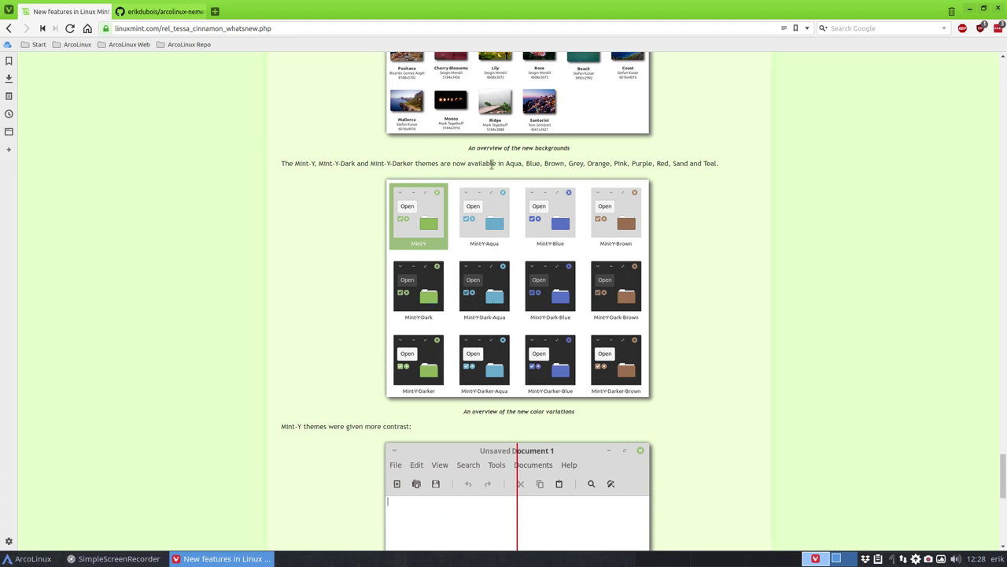
pyautogui.moveTo(497, 164); pyautogui.dragTo(713, 163)
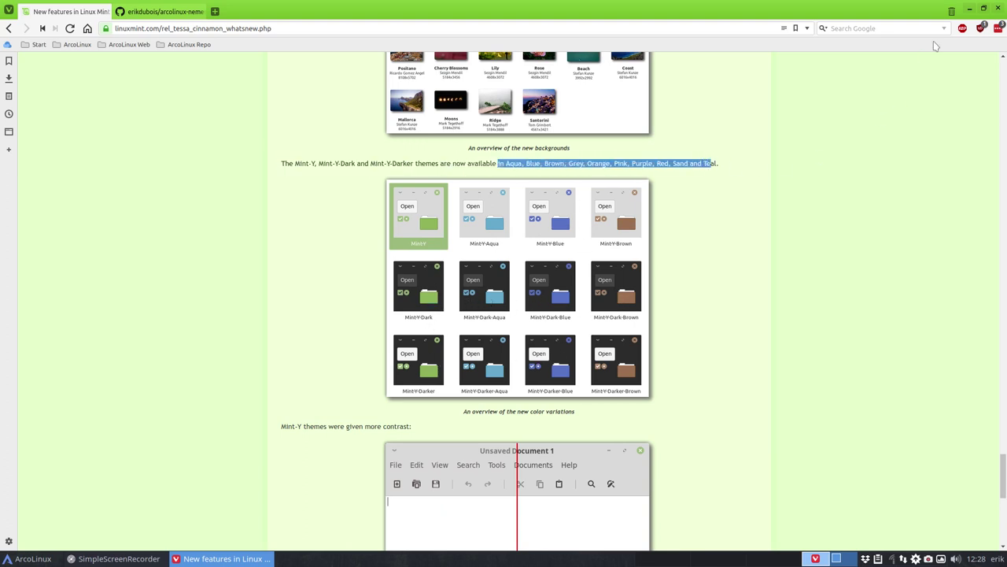
pyautogui.click(970, 9)
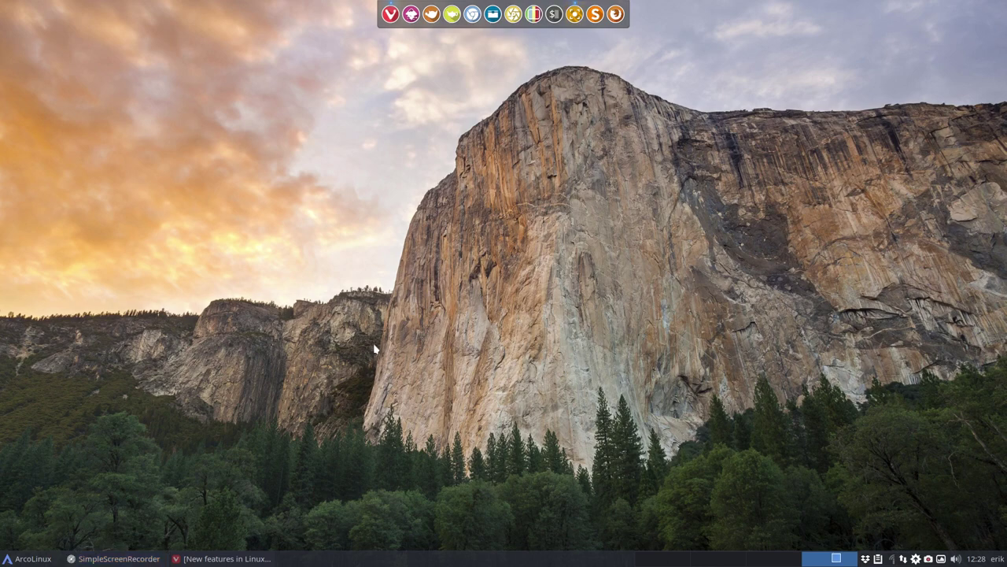
# Step: Open the Appearance settings on the icon themes and open a terminal, placing the two windows side by side
pyautogui.click(32, 559)
pyautogui.click(11, 541)
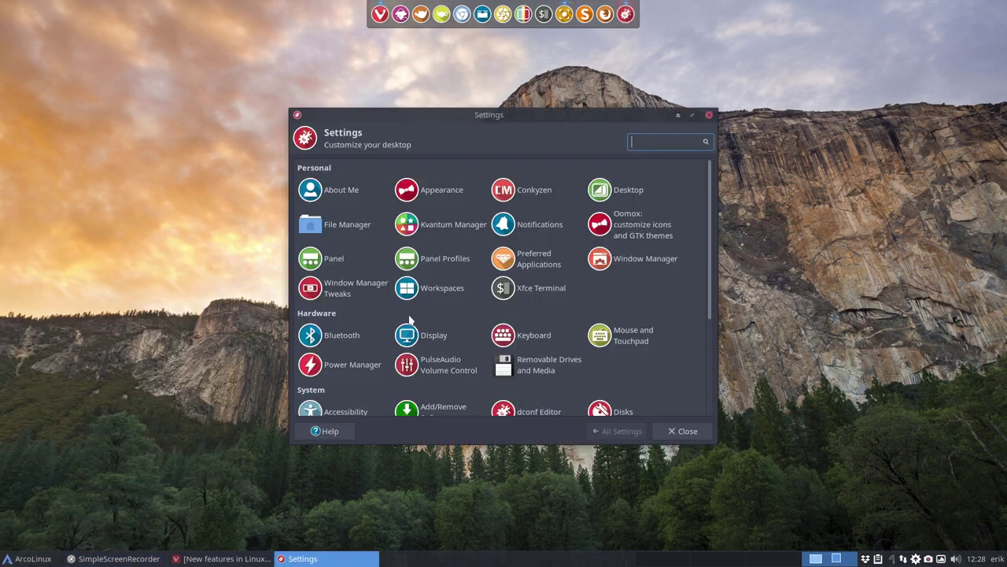
pyautogui.click(442, 195)
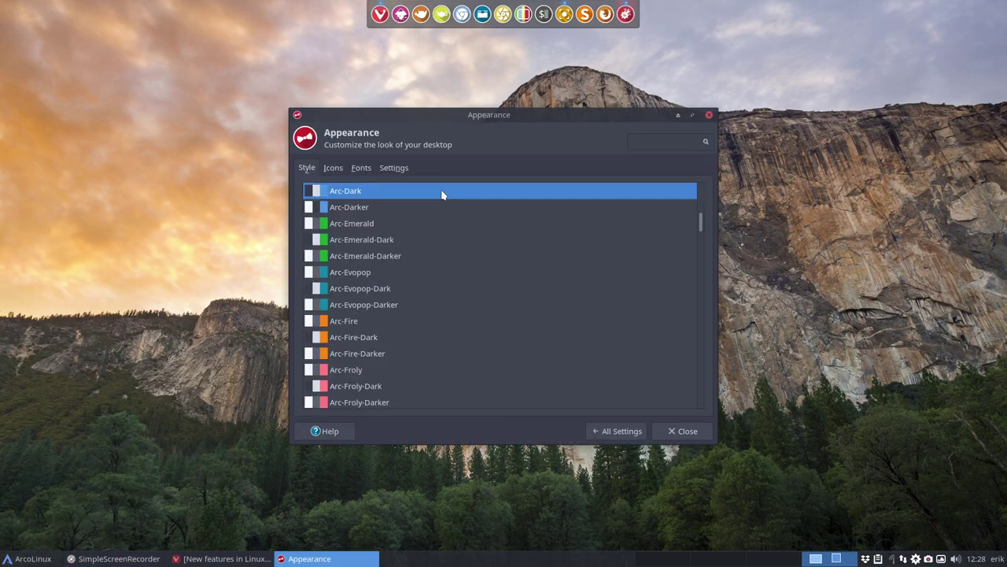
pyautogui.moveTo(530, 114); pyautogui.dragTo(790, 80)
pyautogui.click(429, 149)
pyautogui.click(123, 188)
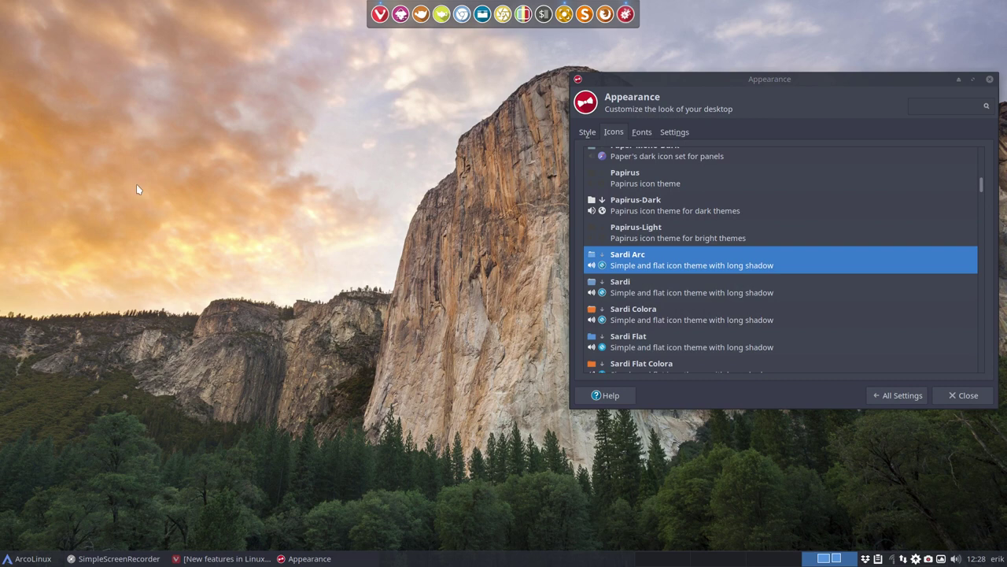
pyautogui.hotkey('ctrl', 'alt', 'Return')
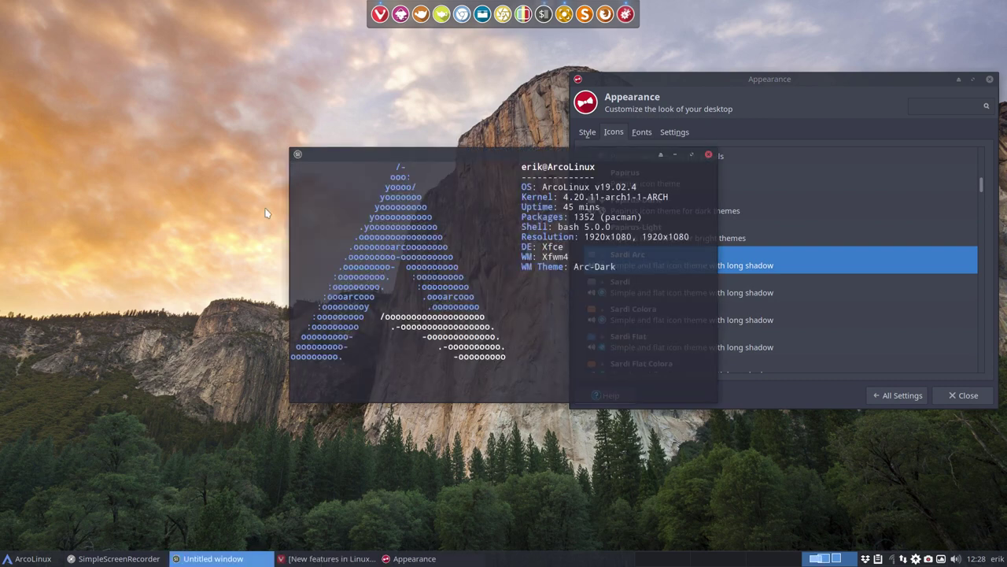
pyautogui.moveTo(470, 159); pyautogui.dragTo(246, 159)
pyautogui.write('yay')
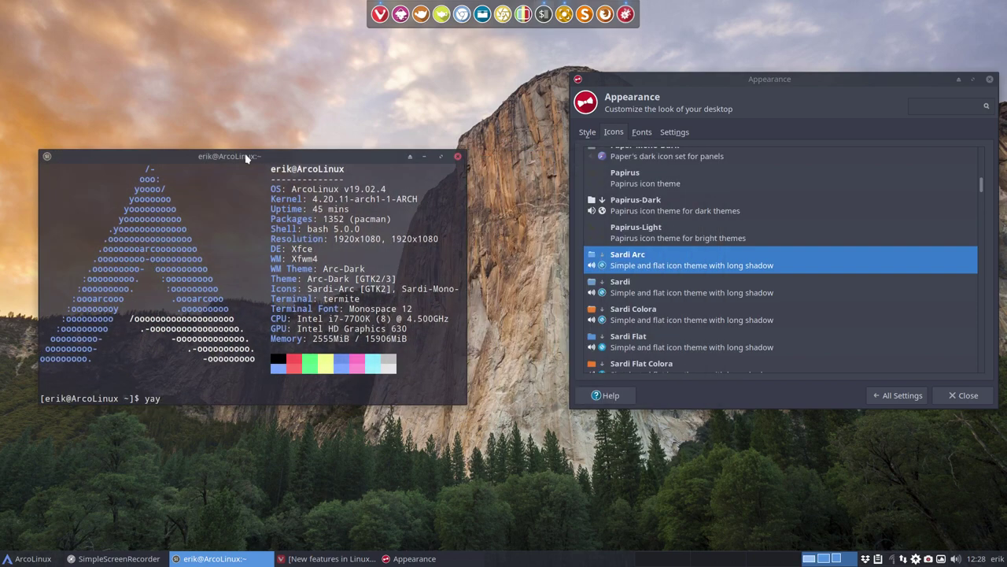
pyautogui.press('BackSpace')
pyautogui.press('BackSpace')
pyautogui.press('BackSpace')
pyautogui.press('BackSpace')
pyautogui.write('trizen')
pyautogui.press('BackSpace')
pyautogui.press('BackSpace')
pyautogui.press('BackSpace')
pyautogui.press('BackSpace')
pyautogui.press('BackSpace')
pyautogui.press('BackSpace')
# Step: Run "yay sardi mint" to look up the Sardi Mint-Y icon packages, review the package names, and close the terminal
pyautogui.write('yay sardi mint')
pyautogui.press('Return')
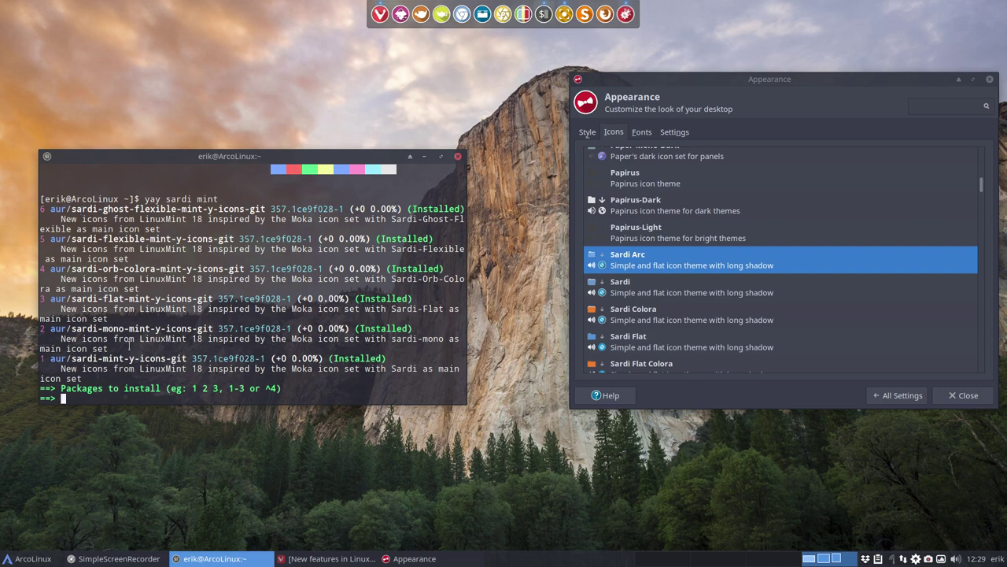
pyautogui.moveTo(71, 358); pyautogui.dragTo(102, 358)
pyautogui.moveTo(102, 328); pyautogui.dragTo(123, 329)
pyautogui.click(104, 298)
pyautogui.moveTo(104, 298); pyautogui.dragTo(139, 298)
pyautogui.click(90, 274)
pyautogui.click(457, 159)
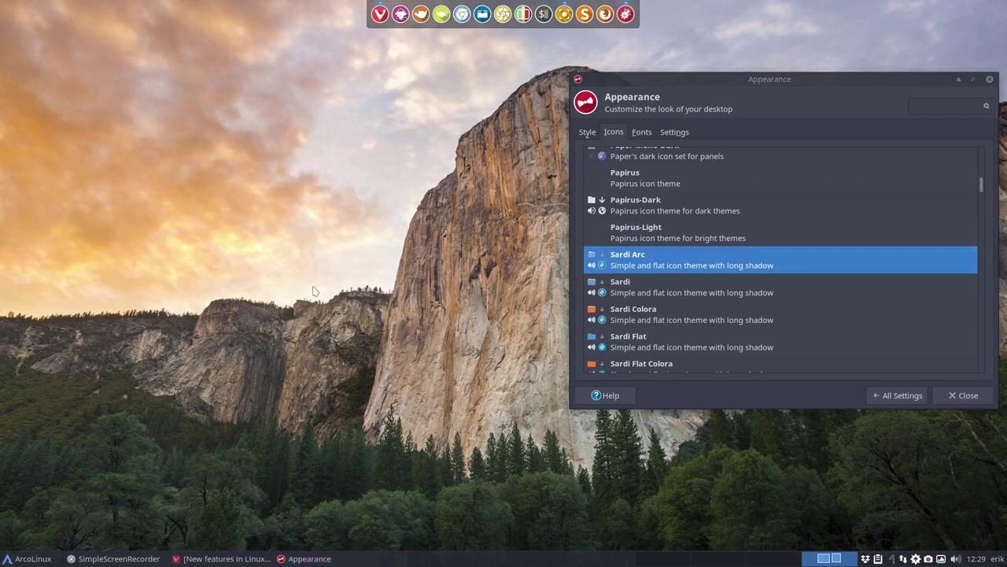
# Step: Open the file manager on the home folder beside the Appearance window and apply the Sardi-Flat-Mint-Y-Aqua icon theme
pyautogui.press('super+e')
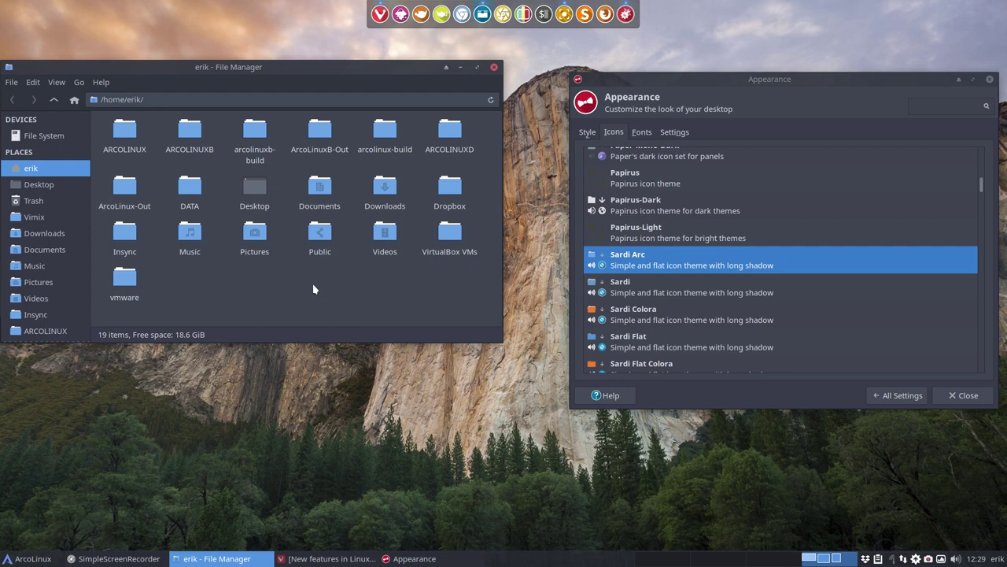
pyautogui.moveTo(278, 67); pyautogui.dragTo(285, 68)
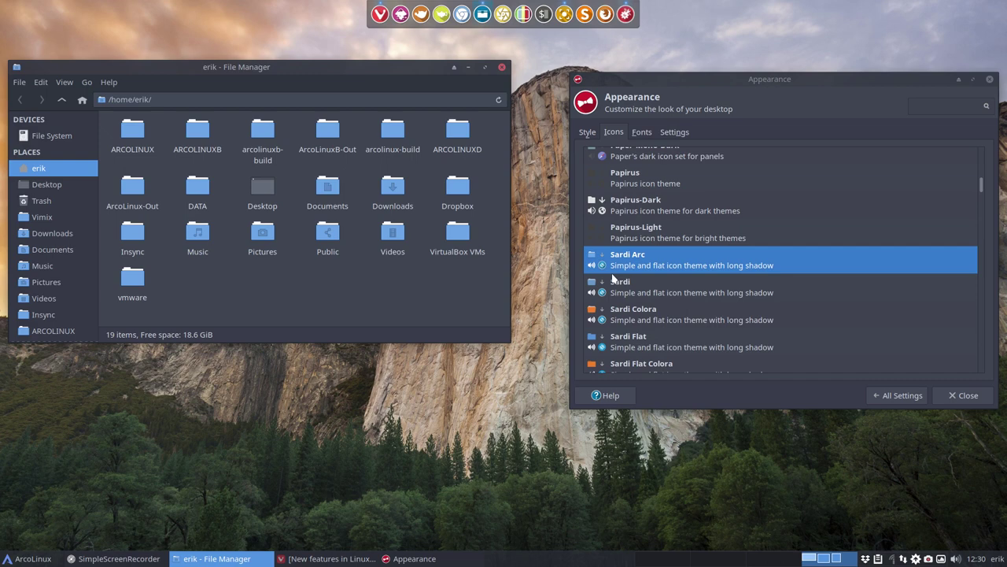
pyautogui.scroll(-5, 629, 283)
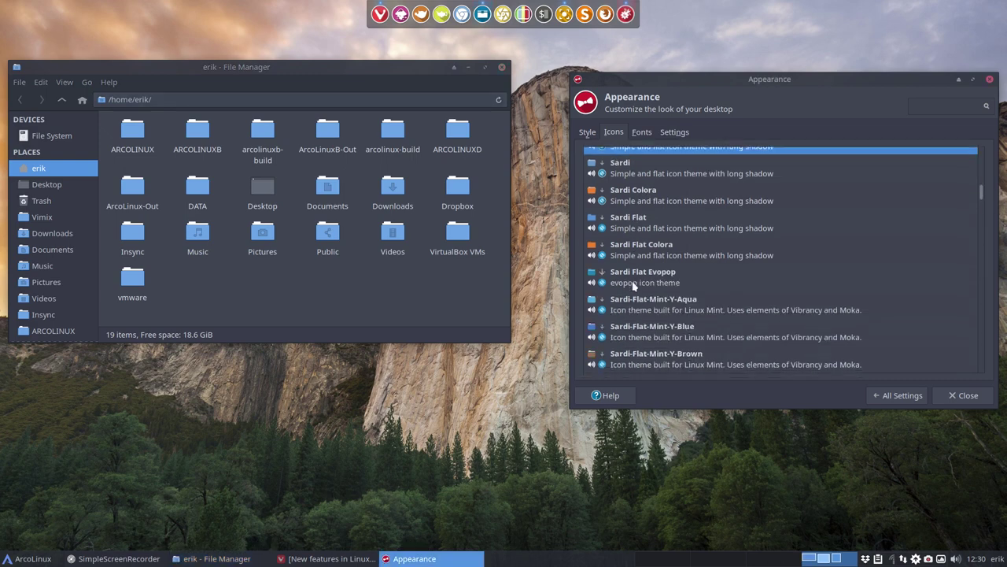
pyautogui.scroll(-13, 633, 287)
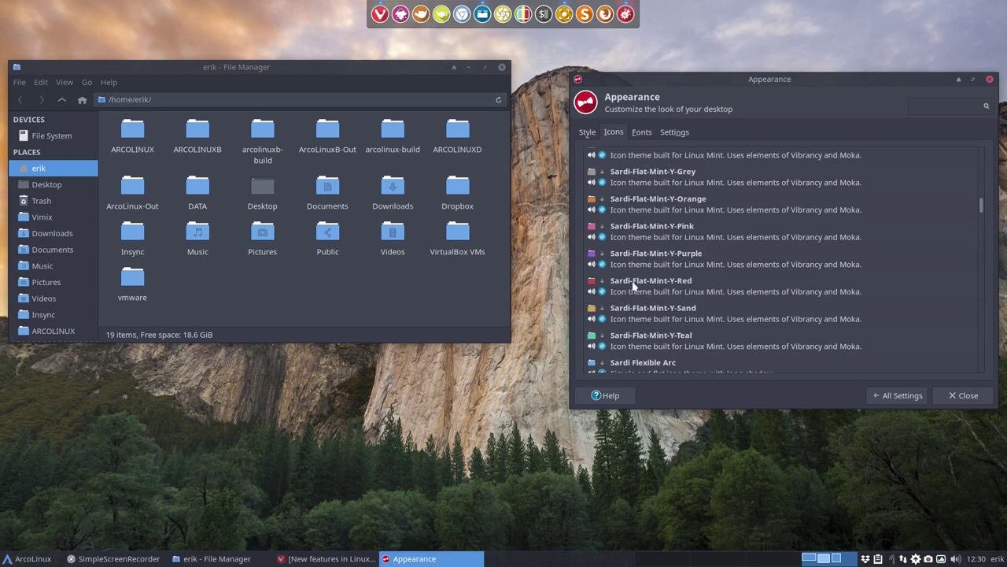
pyautogui.scroll(15, 633, 288)
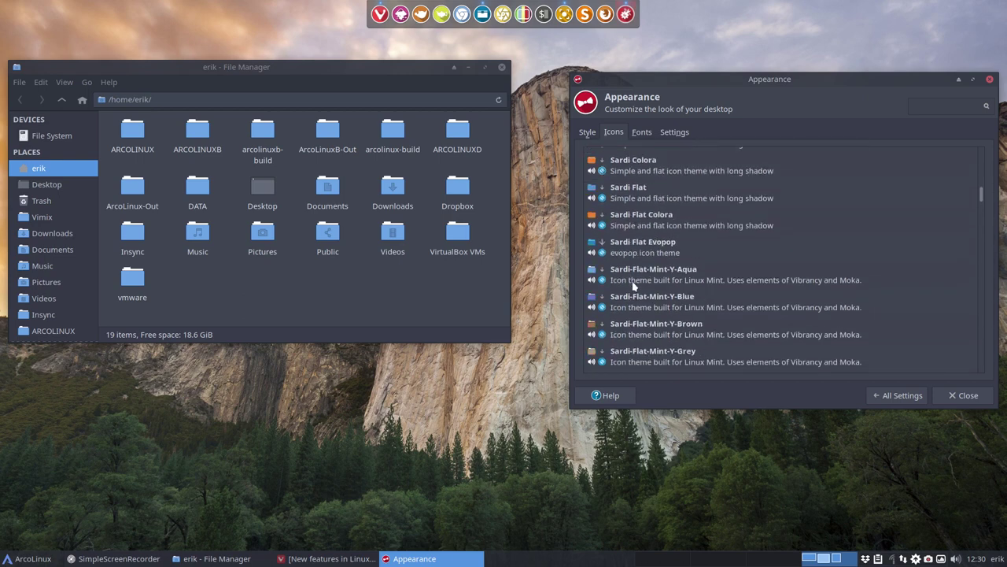
pyautogui.scroll(-3, 634, 287)
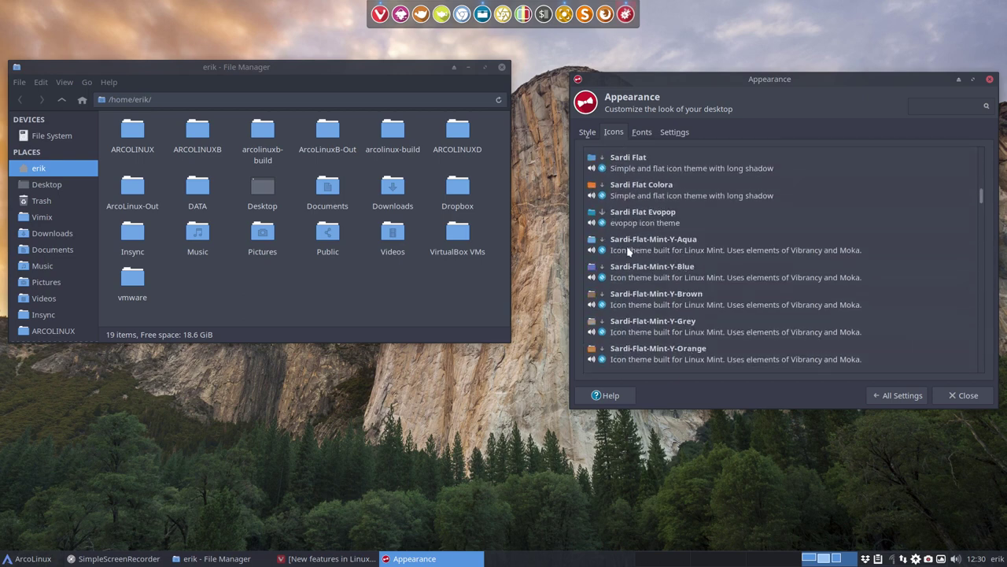
pyautogui.click(627, 247)
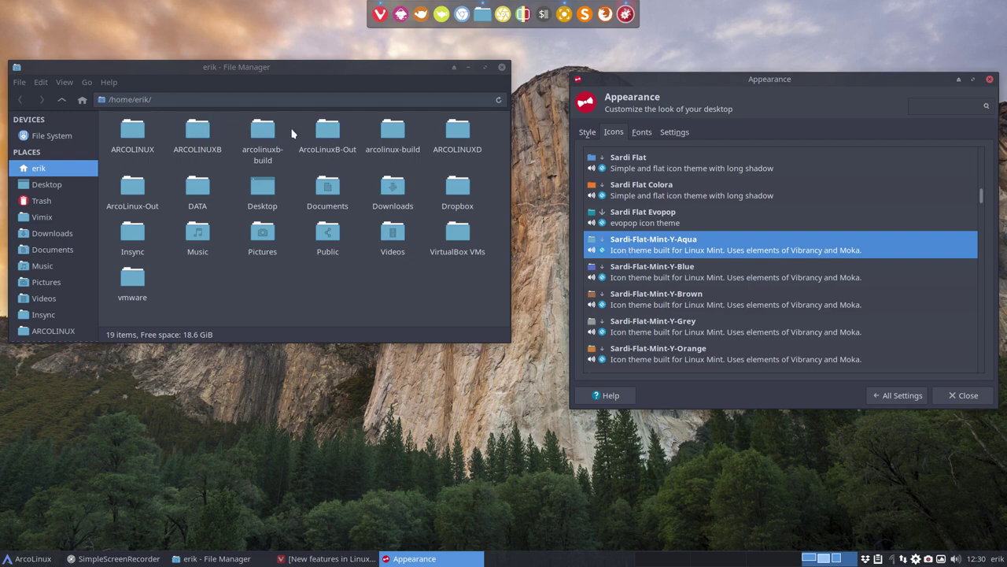
# Step: Switch the icon theme to Sardi Arc for comparison and reapply Sardi-Flat-Mint-Y-Aqua
pyautogui.scroll(3, 665, 257)
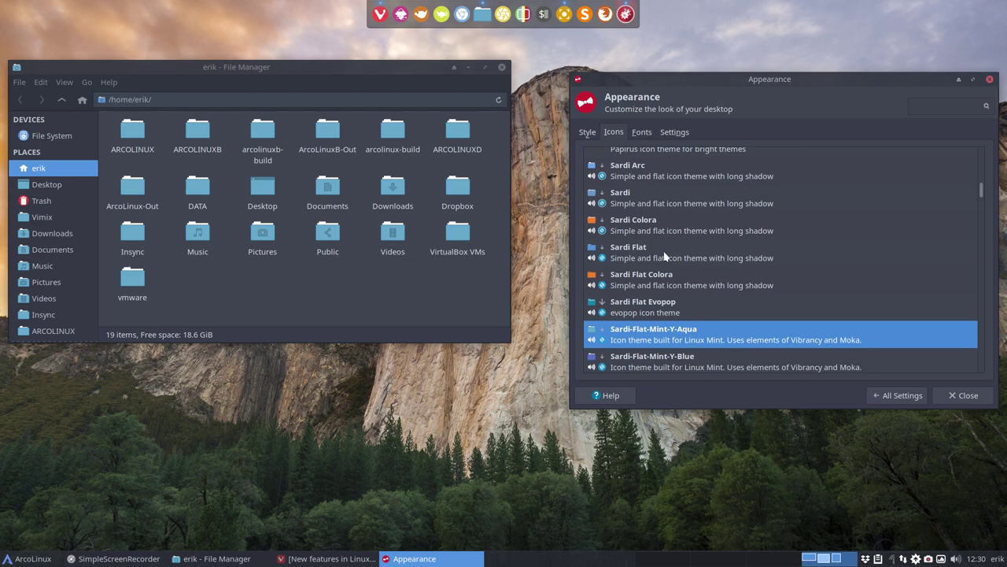
pyautogui.scroll(1, 665, 258)
pyautogui.click(641, 200)
pyautogui.scroll(-2, 641, 200)
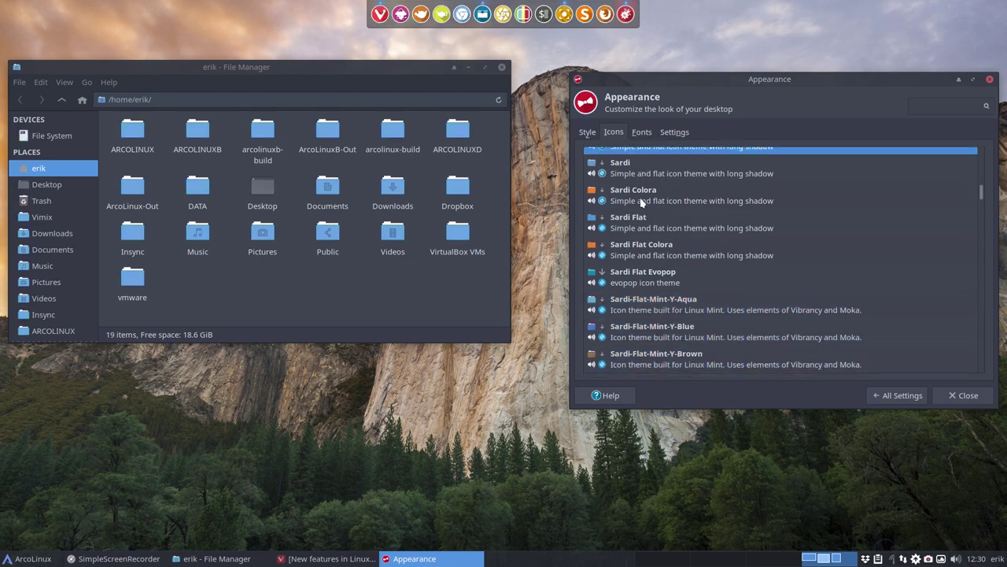
pyautogui.click(650, 310)
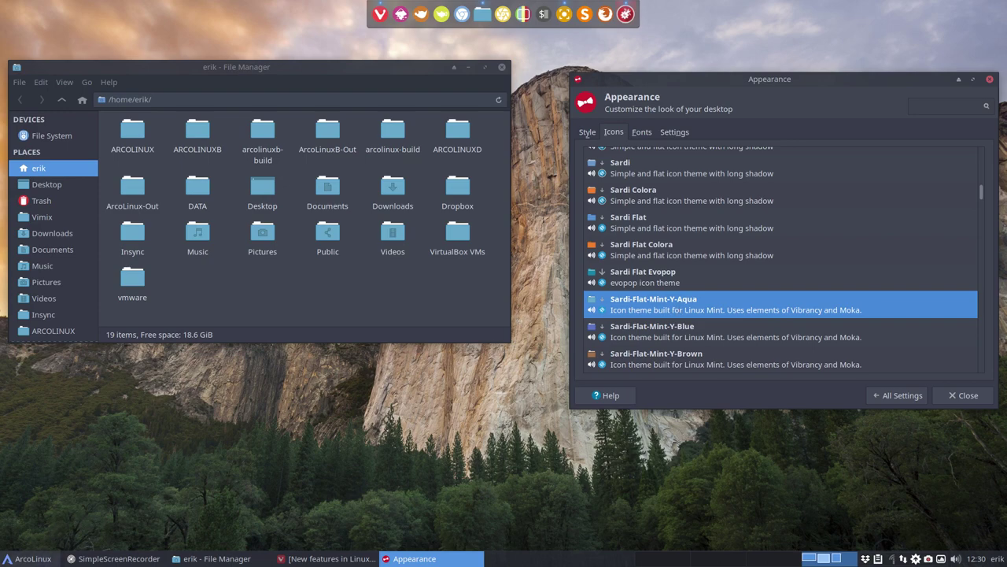
# Step: Examine the application menu's category and program icons under the Sardi-Flat-Mint-Y-Aqua theme, including the Settings category
pyautogui.click(30, 558)
pyautogui.click(47, 295)
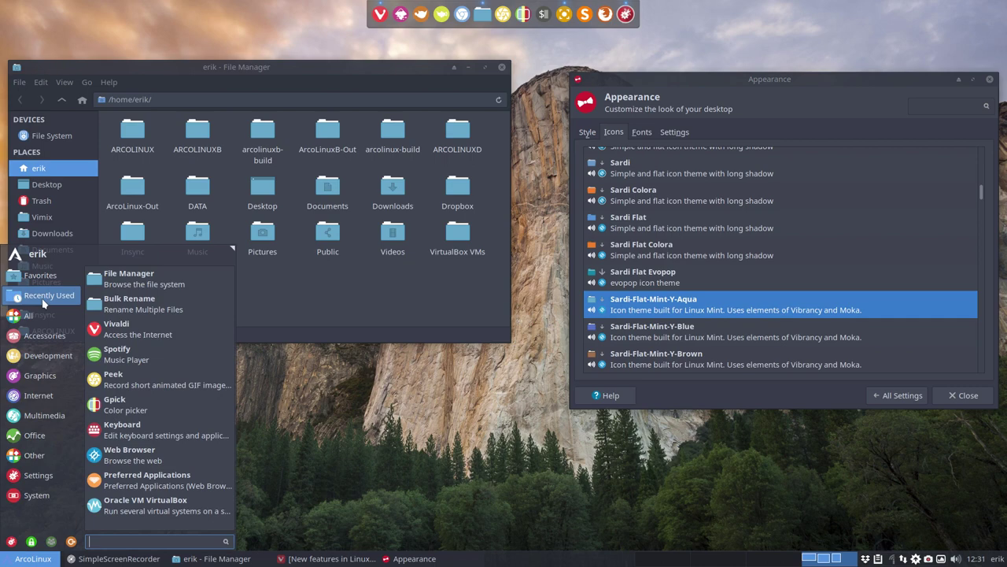
pyautogui.click(36, 456)
pyautogui.click(38, 475)
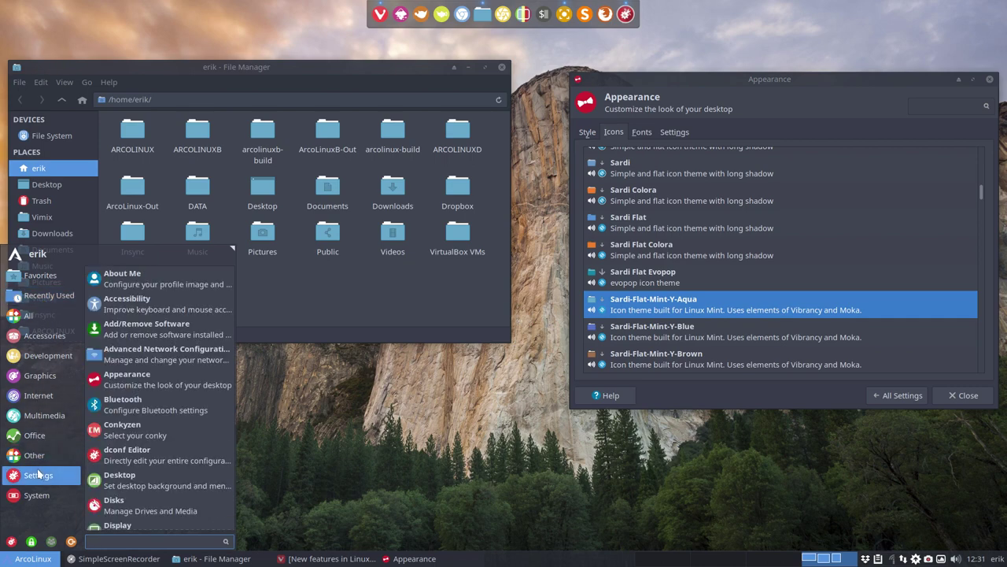
pyautogui.click(327, 310)
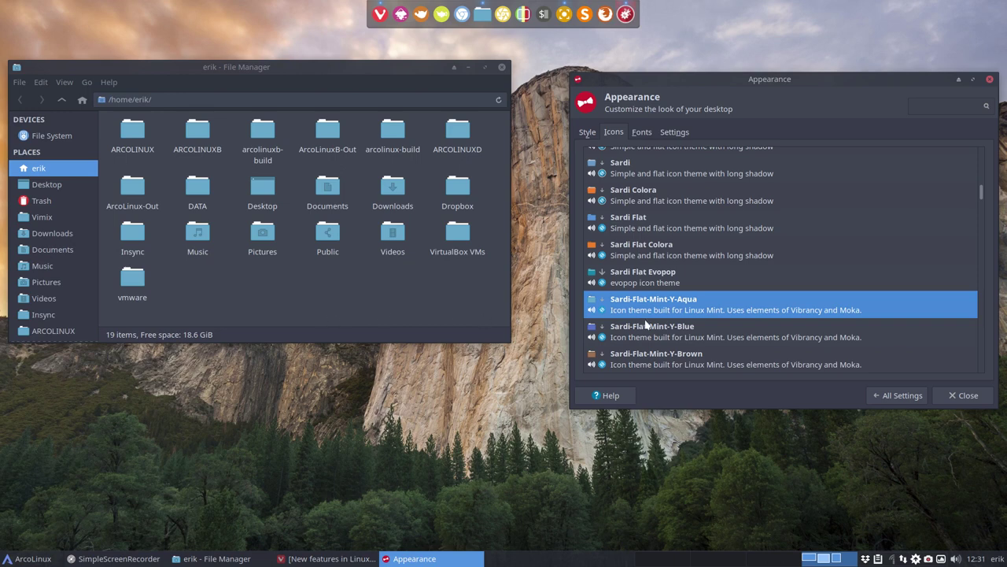
# Step: Preview the Sardi-Flat-Mint-Y icon themes one after another, from Blue through Brown, Grey, Orange, Pink, Purple, Red and Sand to Teal
pyautogui.click(678, 330)
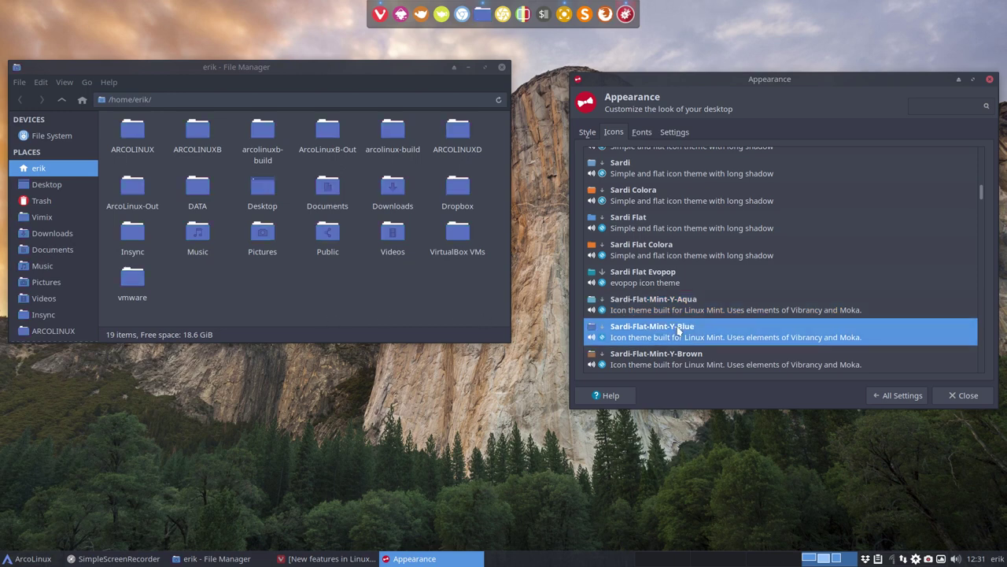
pyautogui.press('Down')
pyautogui.press('Down')
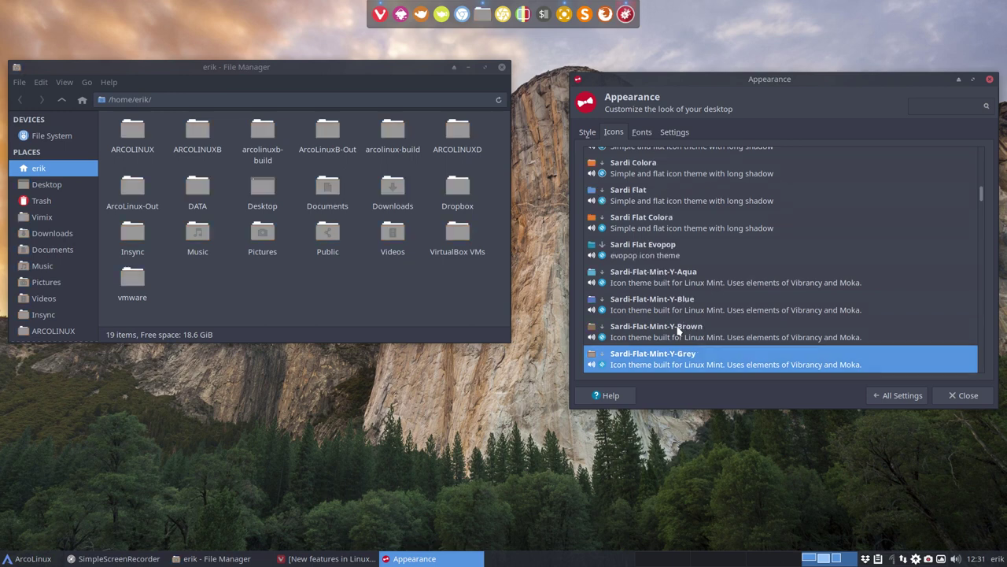
pyautogui.press('Down')
pyautogui.press('Down')
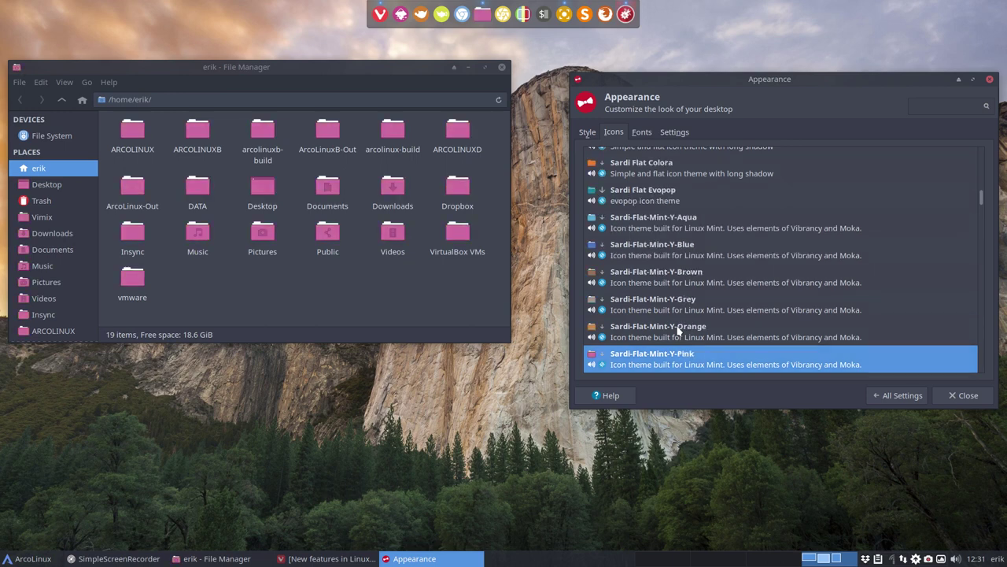
pyautogui.press('Down')
pyautogui.press('Down')
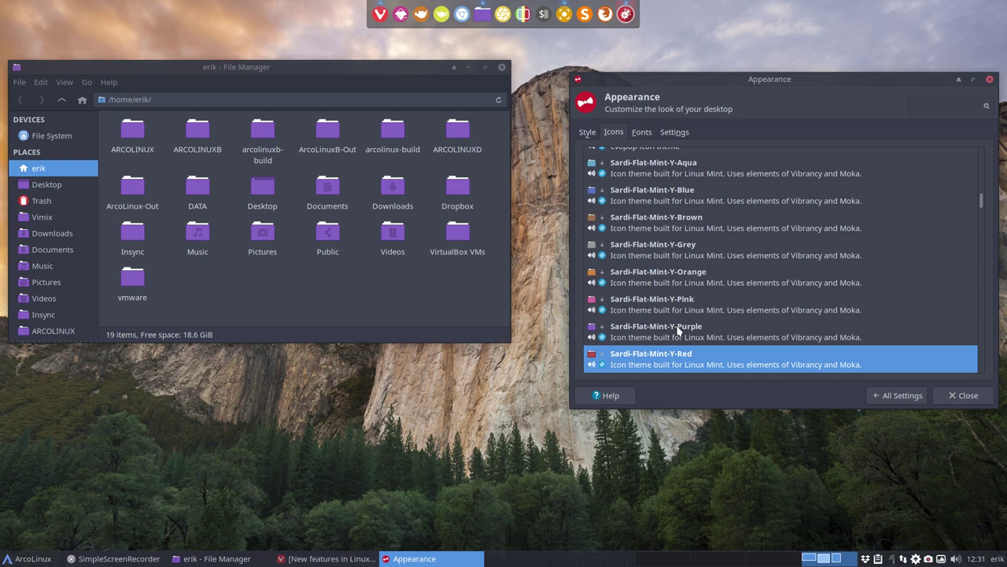
pyautogui.press('Down')
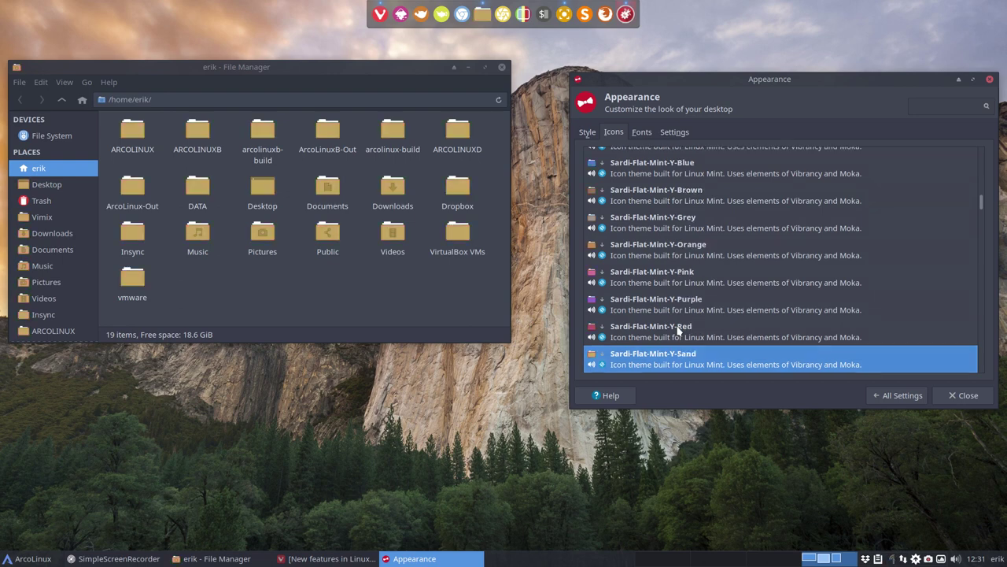
pyautogui.press('Down')
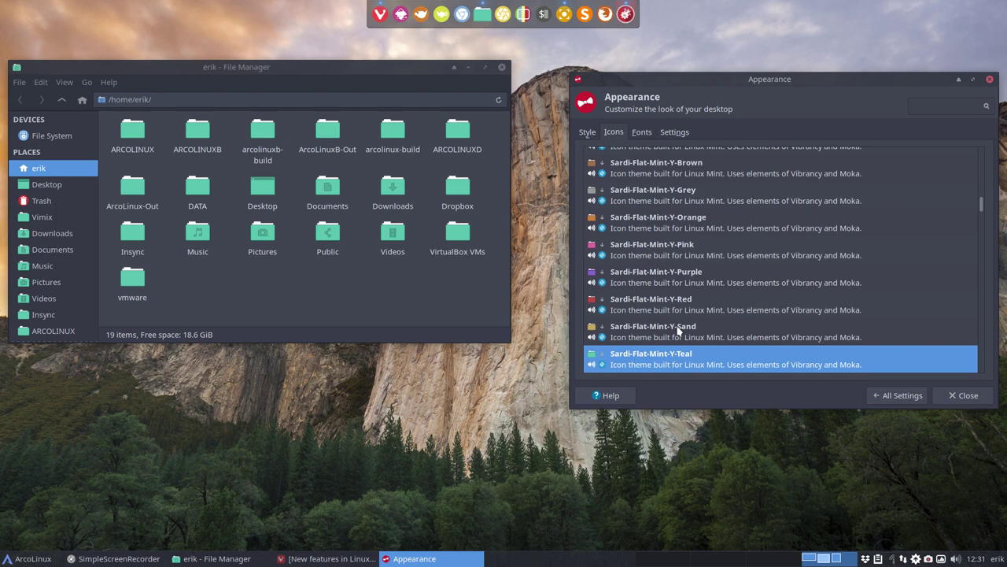
# Step: Compare Sardi Flexible Arc with Sardi-Flat-Mint-Y-Teal by alternating between the two icon themes, ending on Sardi Flexible Arc
pyautogui.press('Down')
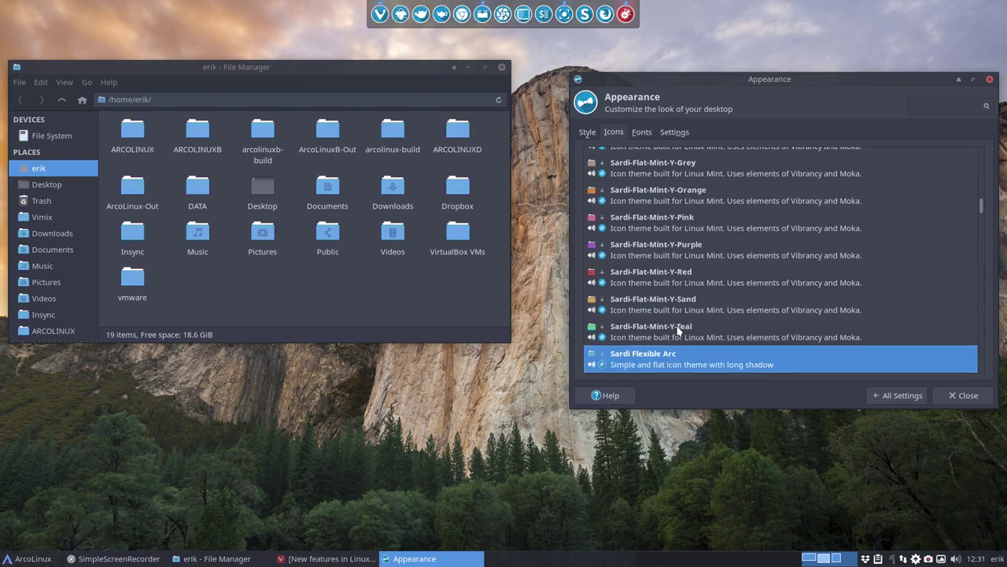
pyautogui.scroll(-1, 677, 331)
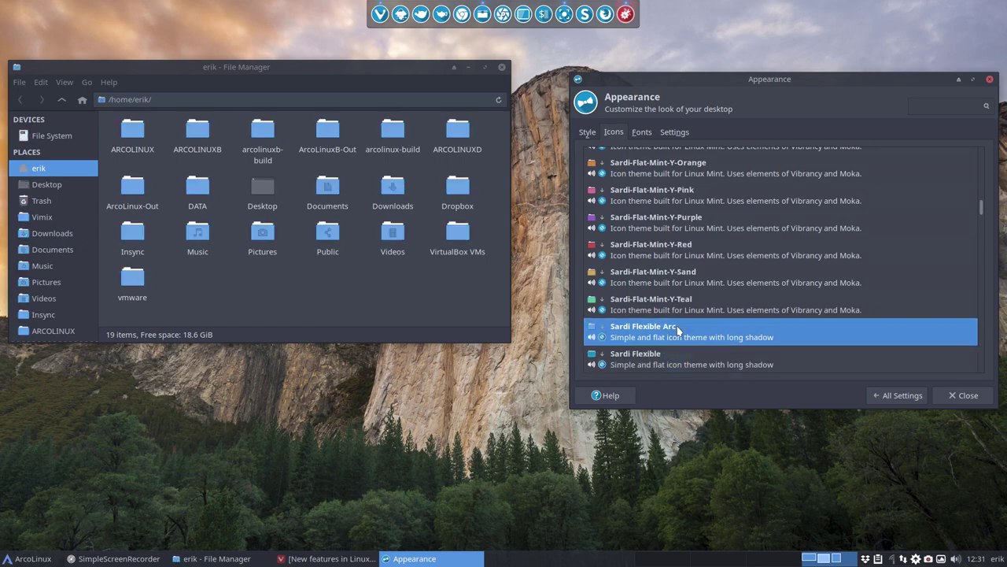
pyautogui.press('Up')
pyautogui.press('Down')
pyautogui.press('Up')
pyautogui.press('Down')
pyautogui.press('Up')
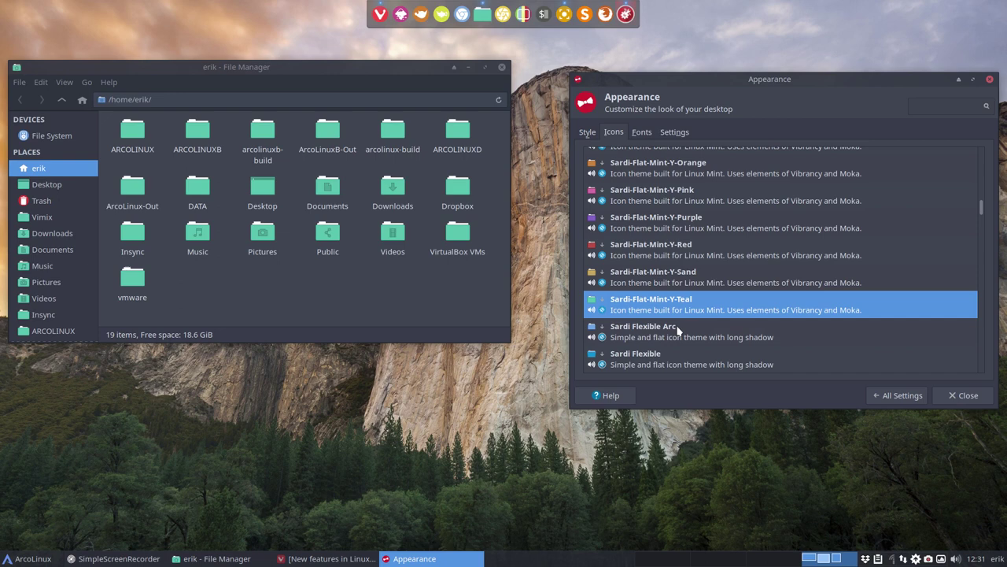
pyautogui.press('Down')
pyautogui.press('Up')
pyautogui.press('Down')
pyautogui.press('Up')
pyautogui.press('Down')
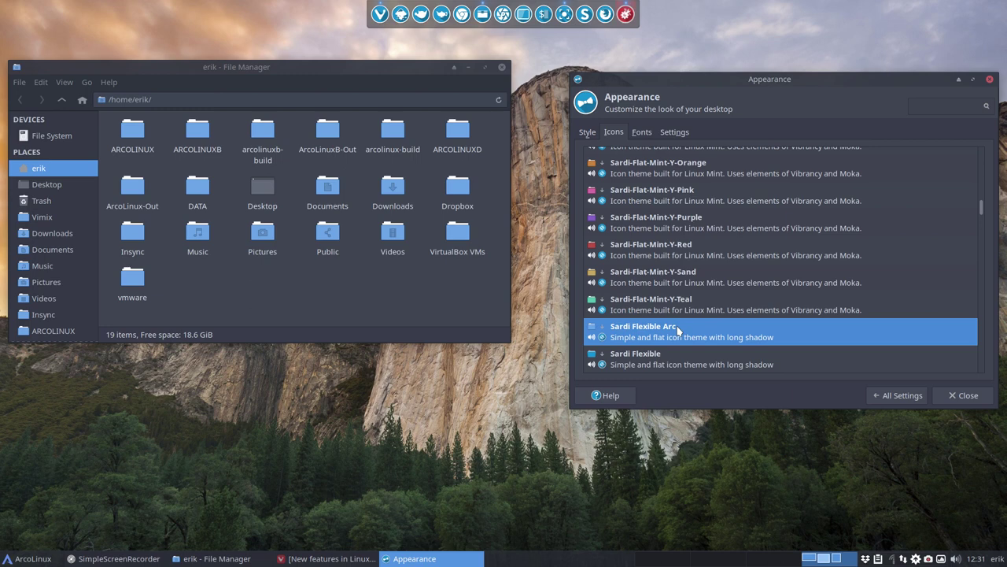
# Step: Preview the Sardi Flexible, Flexible Colora and Flexible Luv Colora icon themes, settling on Sardi-Flexible-Mint-Y-Aqua
pyautogui.press('Down')
pyautogui.press('Down')
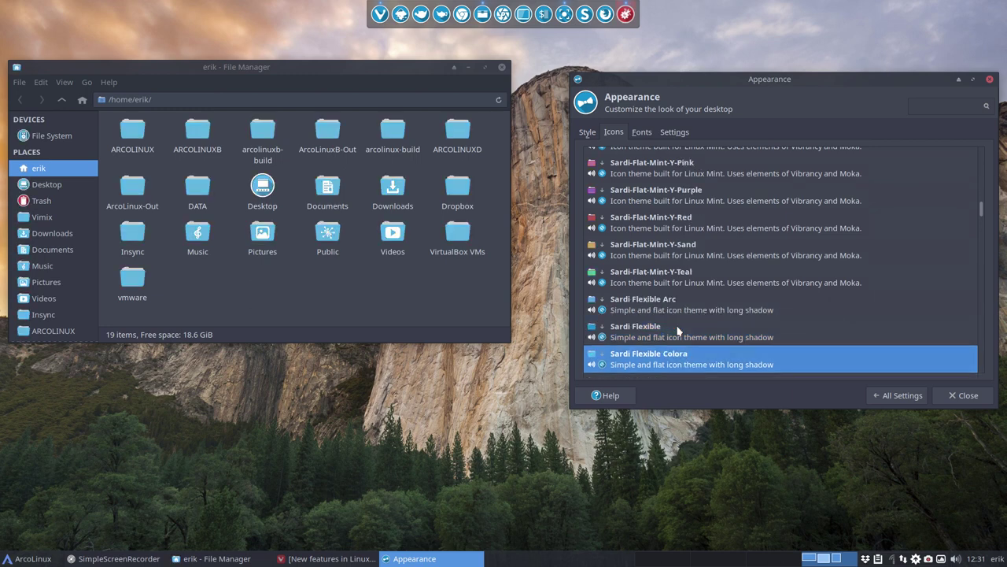
pyautogui.press('Down')
pyautogui.press('Down')
pyautogui.press('Down')
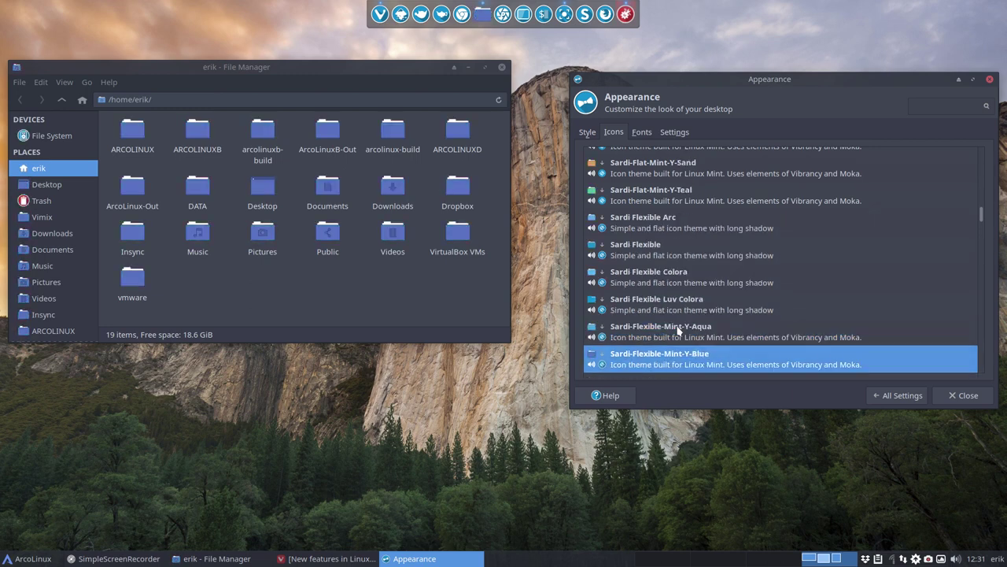
pyautogui.press('Up')
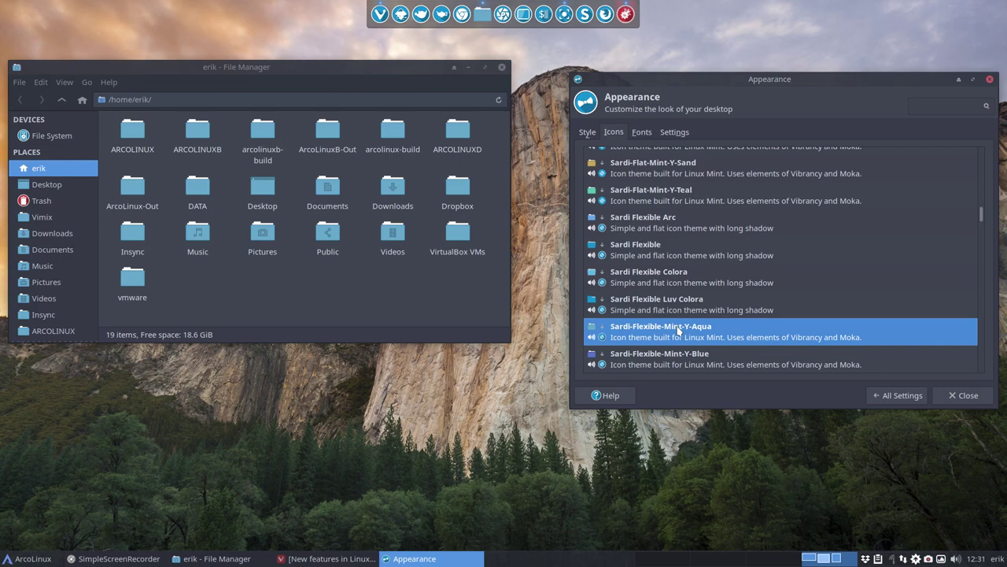
# Step: Compare the application menu's icons under Sardi-Flexible-Mint-Y-Aqua, including Recently Used, with those under Sardi-Flexible-Mint-Y-Blue
pyautogui.click(29, 558)
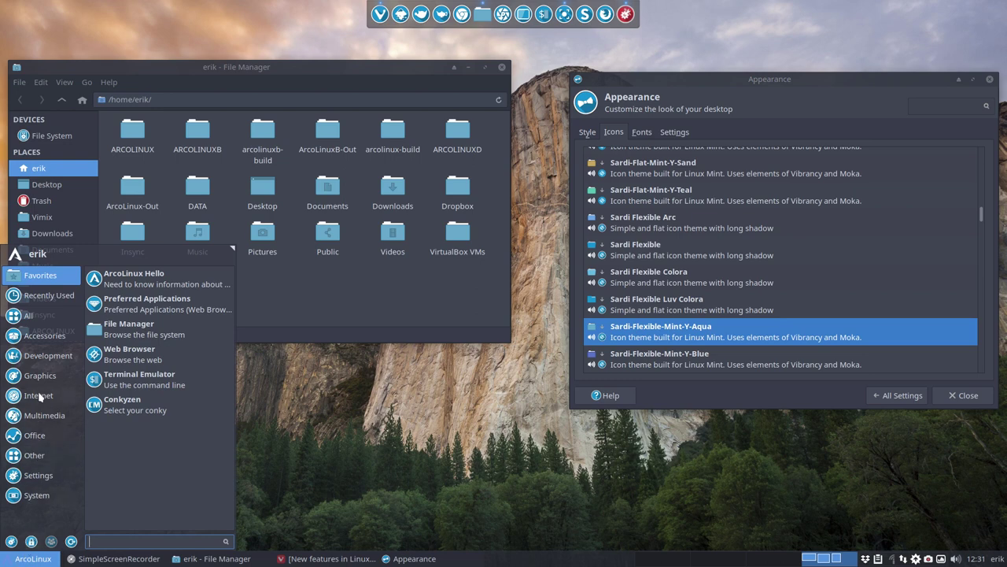
pyautogui.click(43, 295)
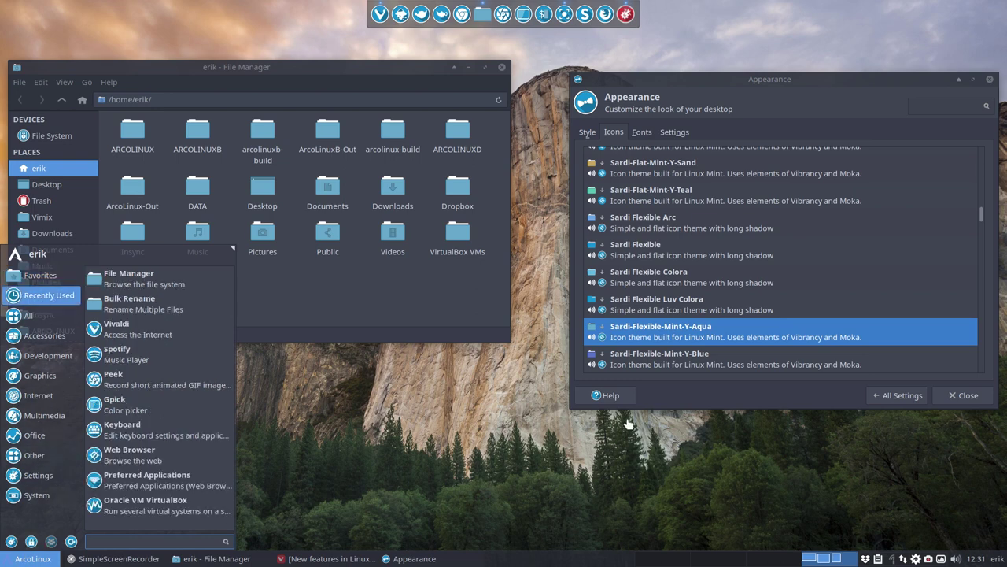
pyautogui.click(638, 356)
pyautogui.click(641, 356)
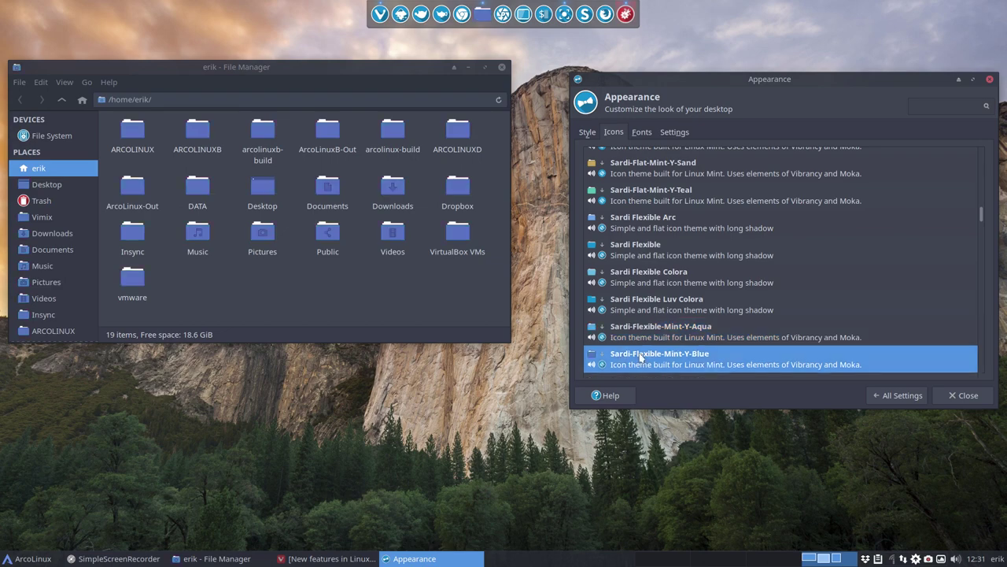
pyautogui.click(15, 558)
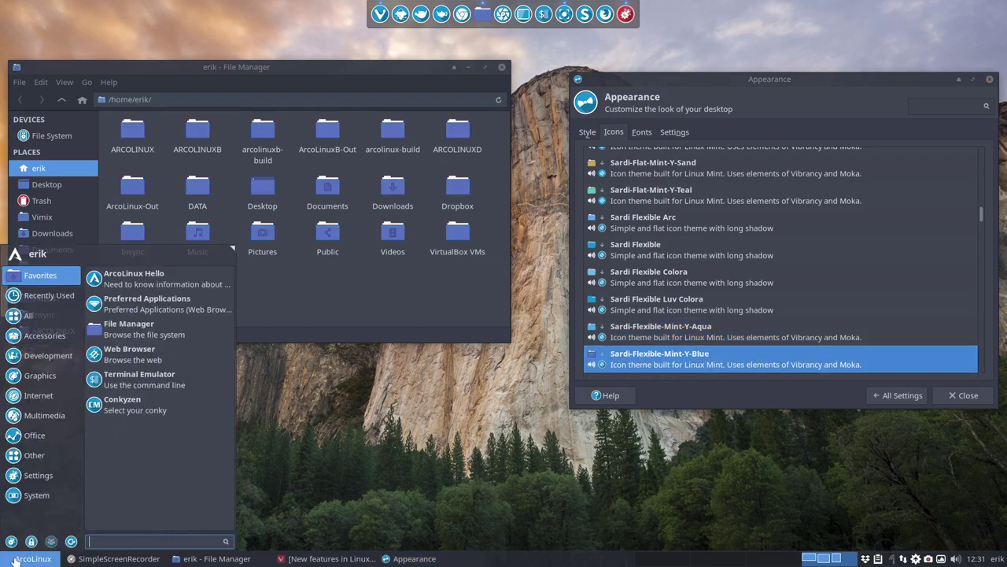
pyautogui.click(14, 559)
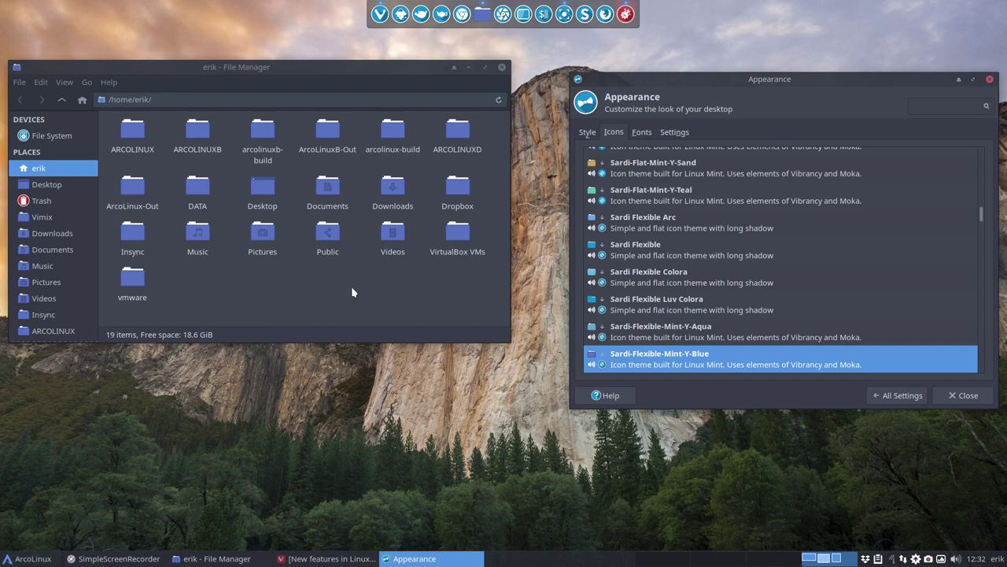
# Step: Reopen the home folder from its parent folder and preview the Sardi-Flexible-Mint-Y Brown, Grey and Orange icon themes
pyautogui.click(61, 100)
pyautogui.doubleClick(114, 130)
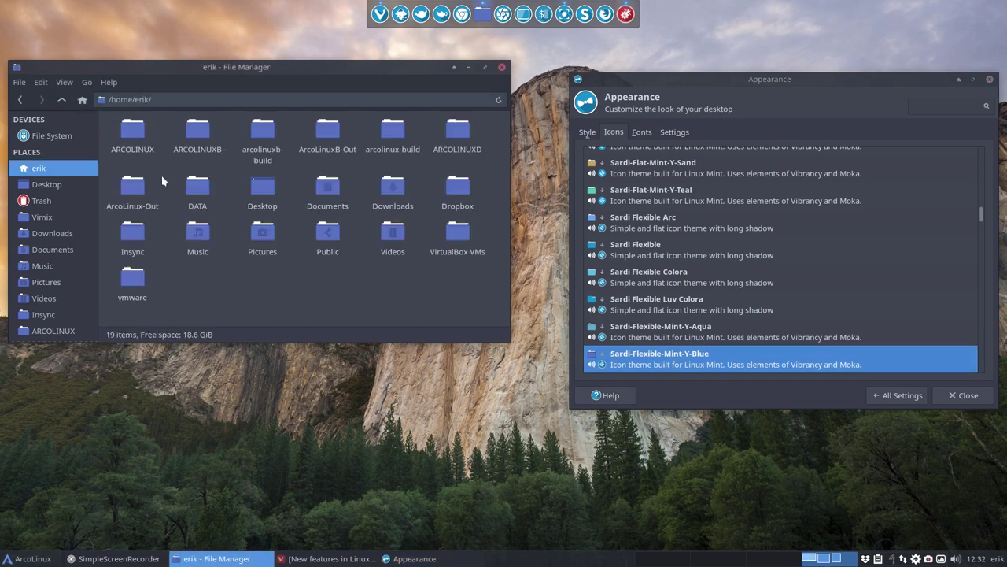
pyautogui.click(675, 363)
pyautogui.press('Down')
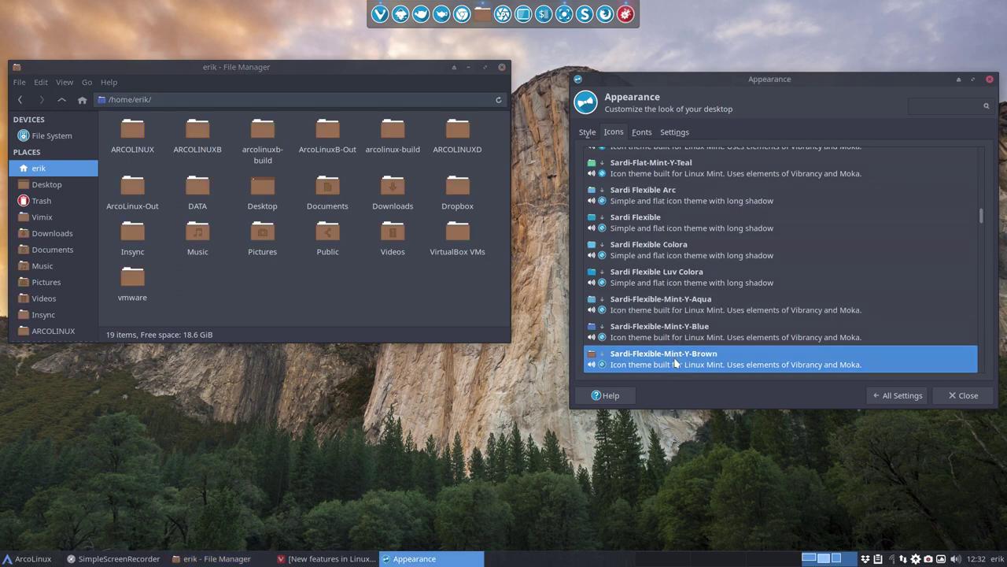
pyautogui.press('Down')
pyautogui.press('Down')
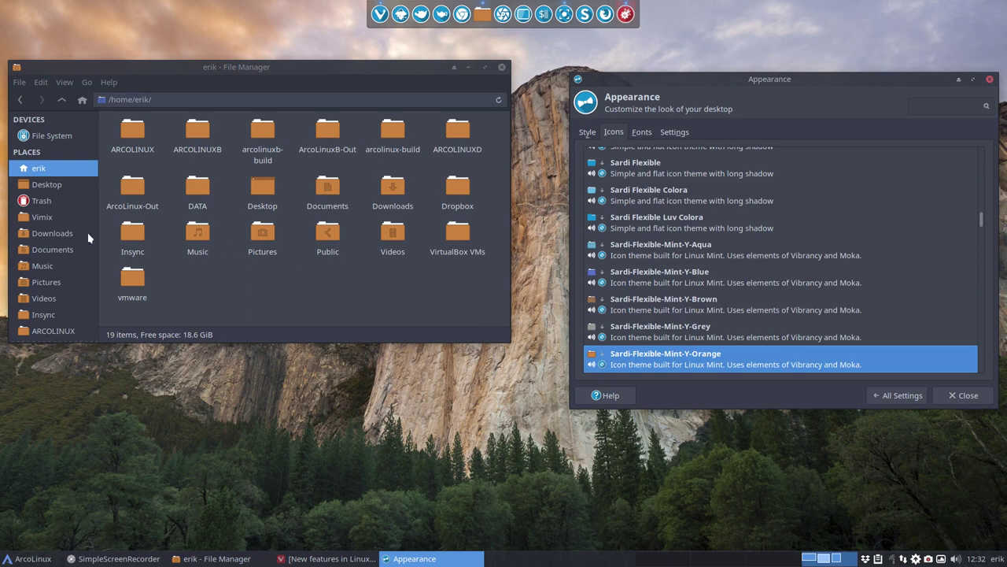
# Step: Empty the Trash from the file manager, permanently removing all files and folders in it
pyautogui.rightClick(30, 203)
pyautogui.click(77, 266)
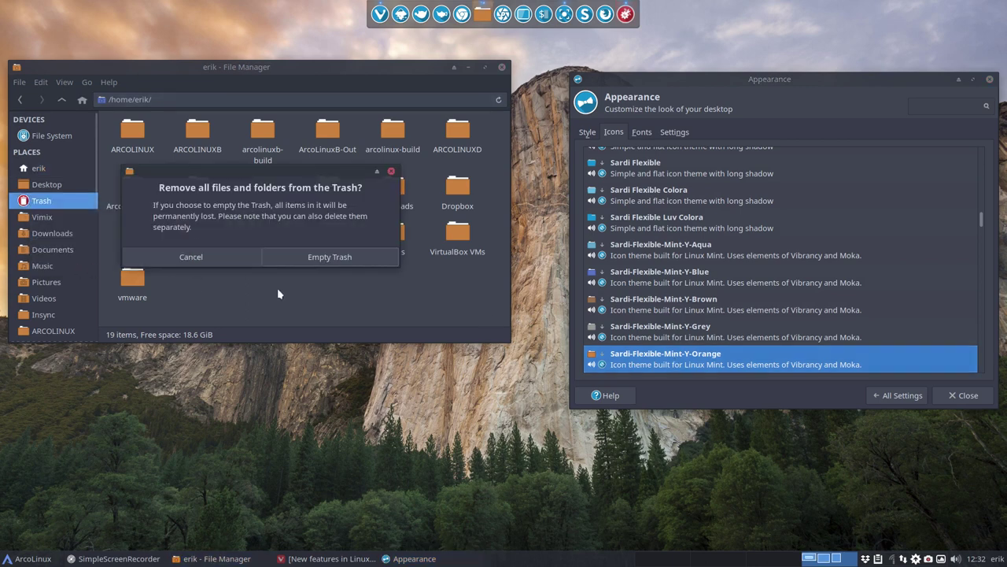
pyautogui.click(326, 264)
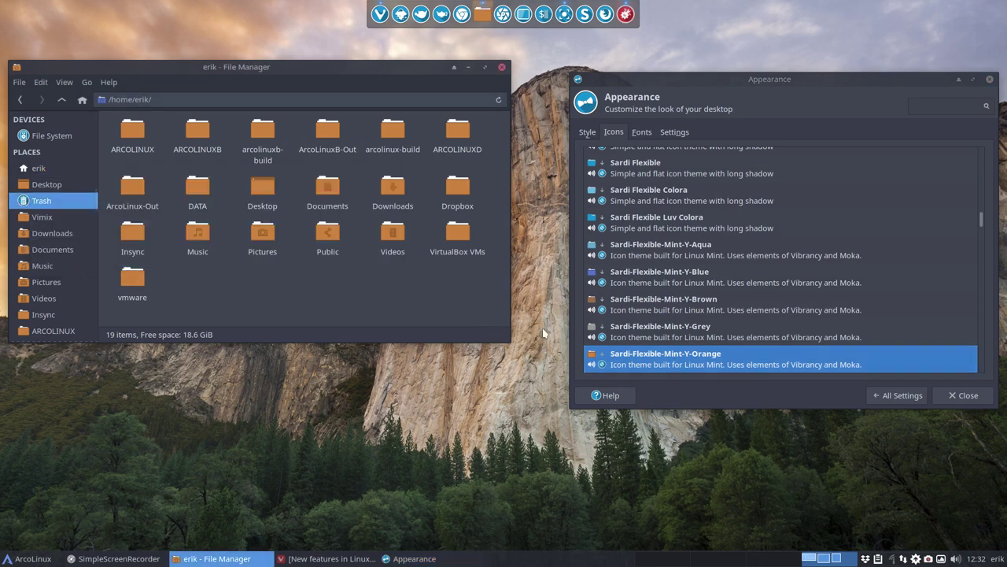
# Step: Apply Sardi-Flexible-Mint-Y-Grey and check its icons in the Downloads, Trash and home folders
pyautogui.click(685, 336)
pyautogui.click(41, 229)
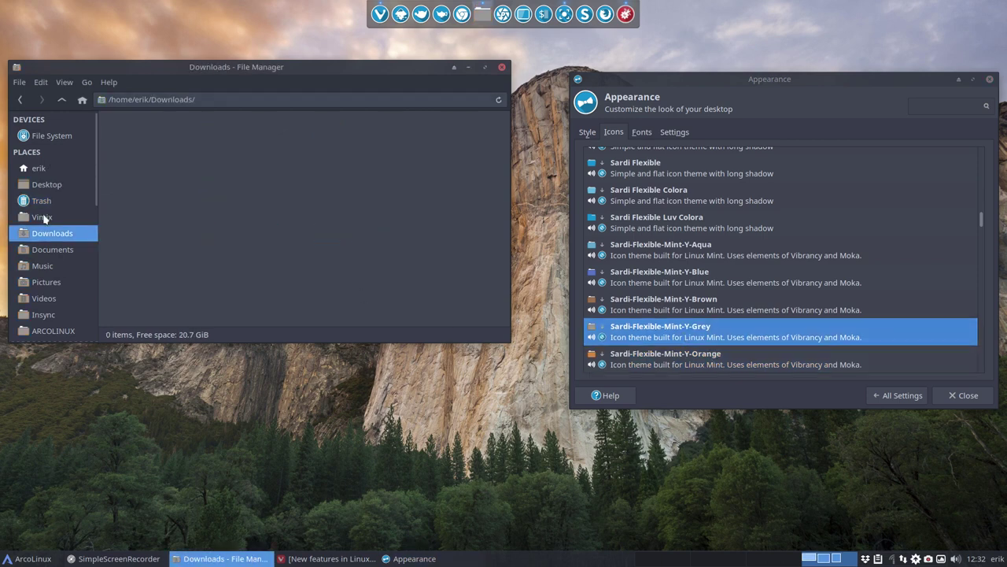
pyautogui.click(45, 202)
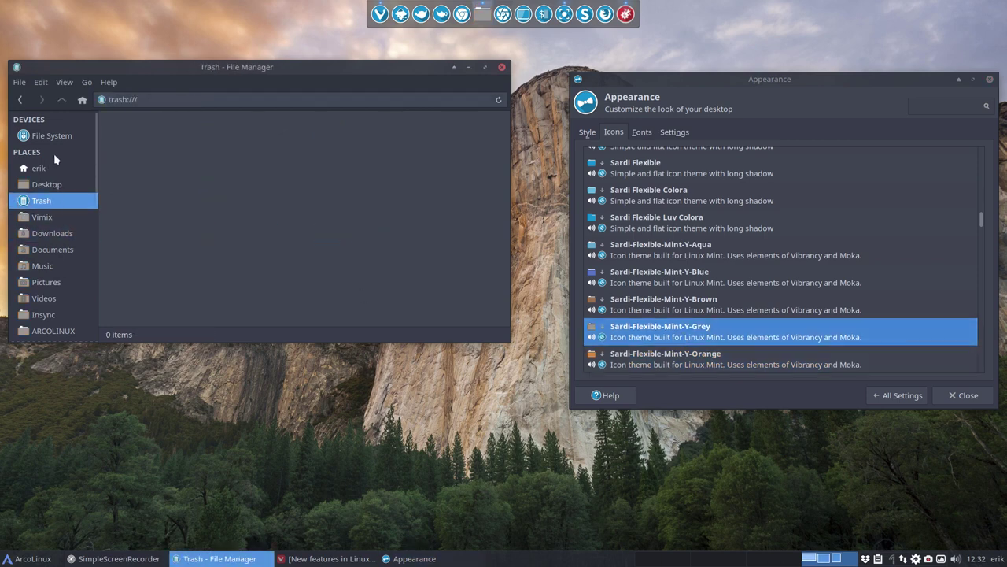
pyautogui.click(38, 169)
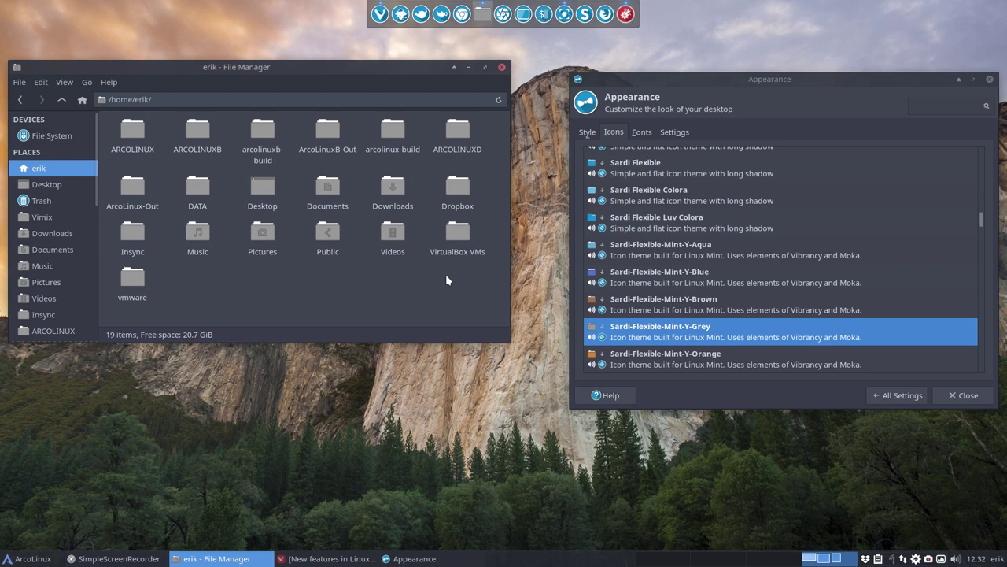
# Step: Preview the Sardi-Flexible-Mint-Y icon themes in order from Orange through Pink, Purple, Red and Sand to Teal
pyautogui.click(665, 355)
pyautogui.press('Down')
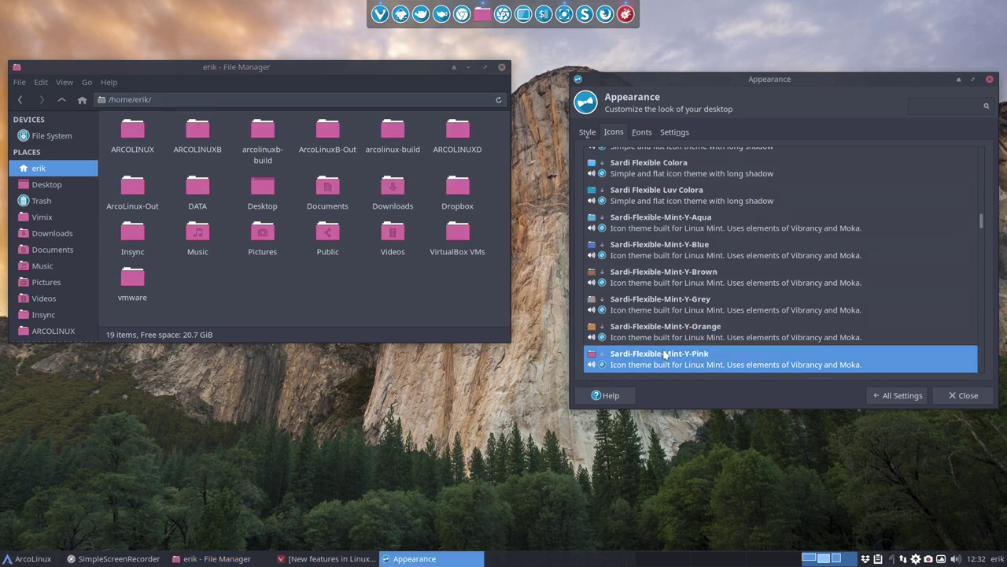
pyautogui.press('Down')
pyautogui.press('Down')
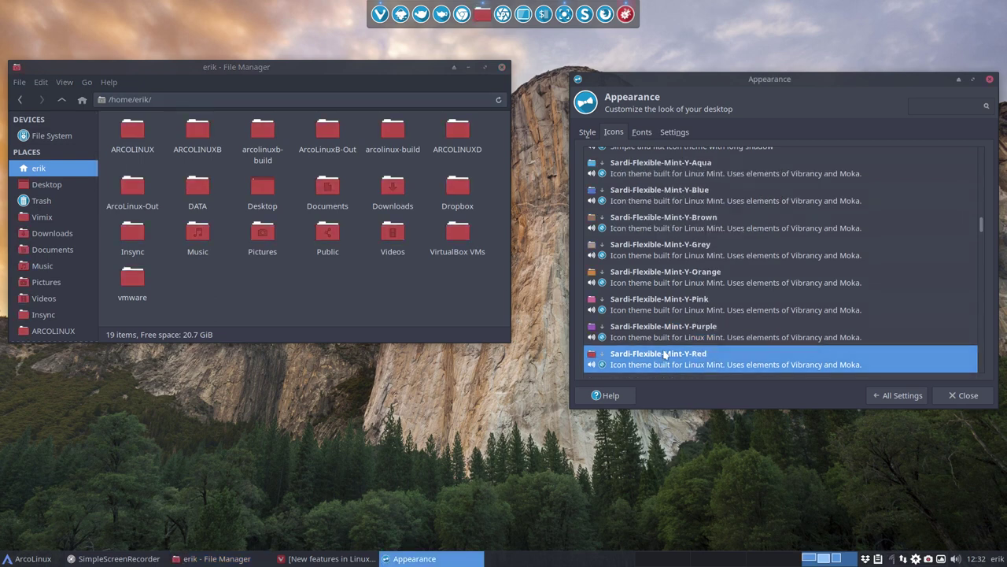
pyautogui.press('Down')
pyautogui.press('Down')
# Step: Preview the Sardi Ghost Flexible themes up to Sardi-Ghost-Flexible-Mint-Y-Aqua and examine the application menu's icons under it
pyautogui.press('Down')
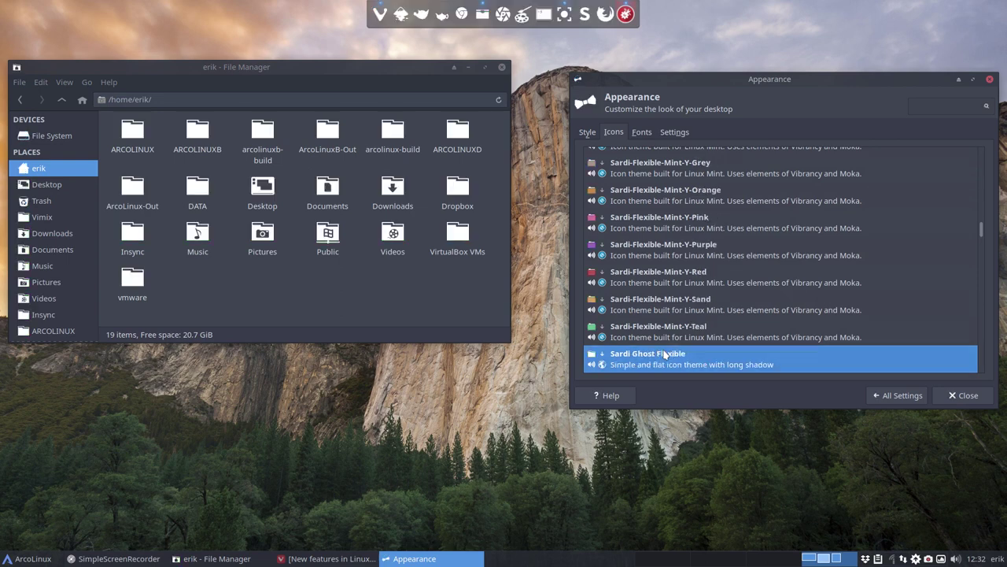
pyautogui.press('Down')
pyautogui.press('Down')
pyautogui.press('Down')
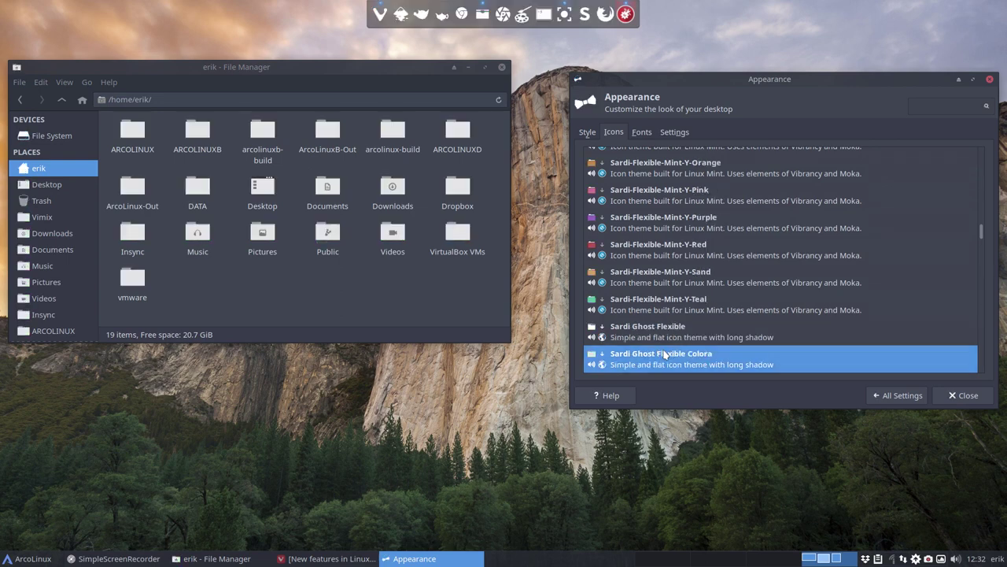
pyautogui.press('Up')
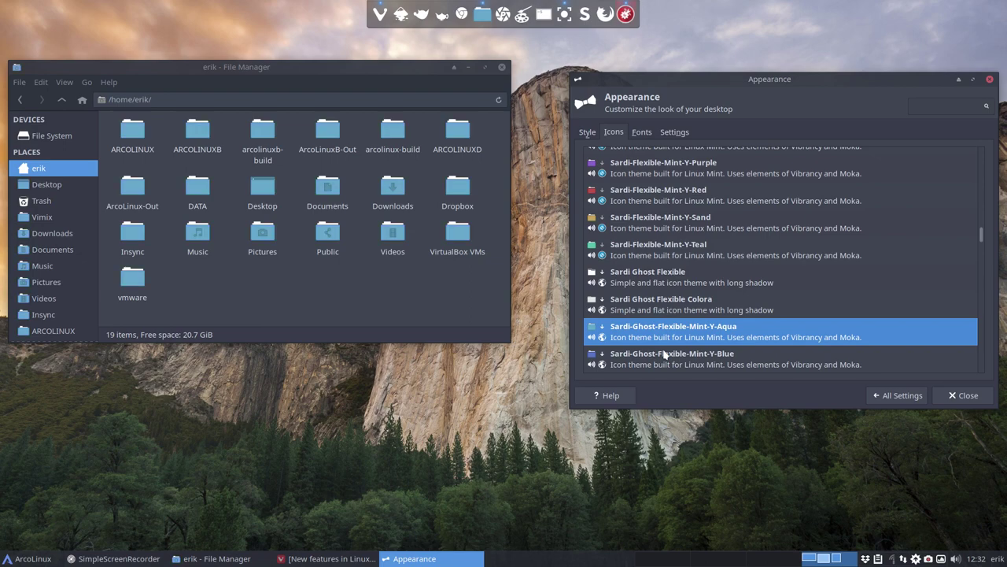
pyautogui.click(50, 558)
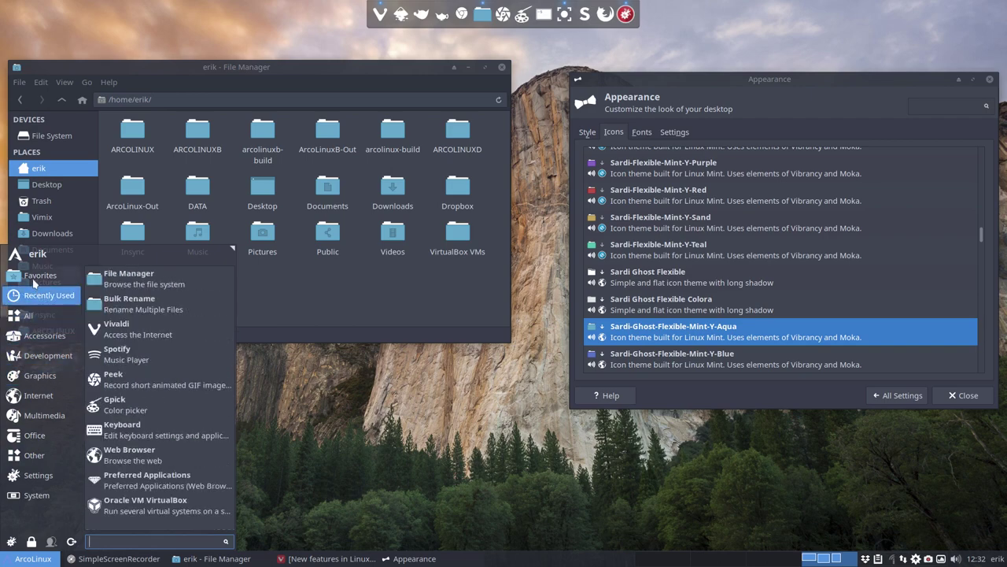
pyautogui.click(342, 277)
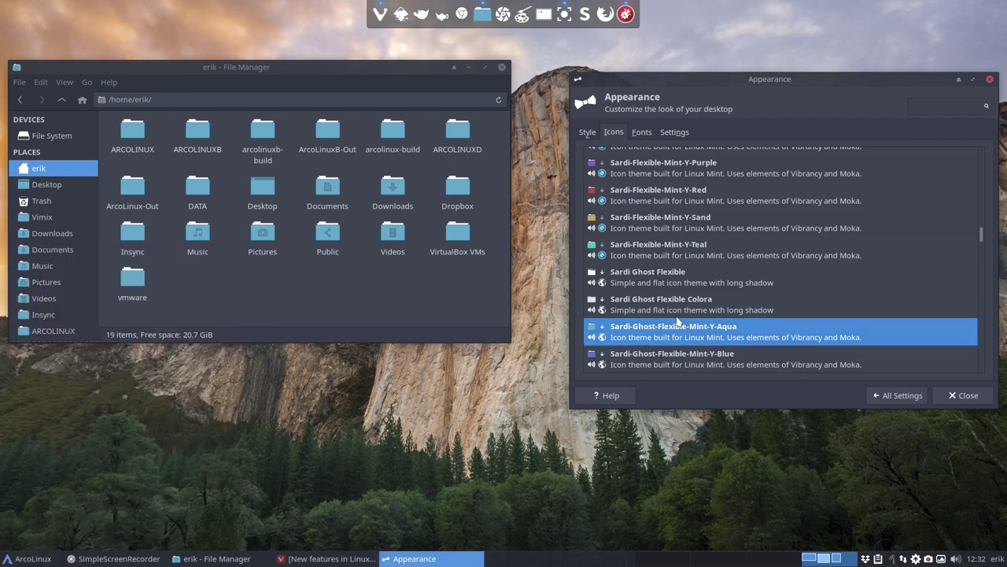
# Step: Compare Sardi Ghost Flexible and Sardi Ghost Flexible Colora with Sardi-Ghost-Flexible-Mint-Y-Aqua, ending on the Aqua theme
pyautogui.click(667, 279)
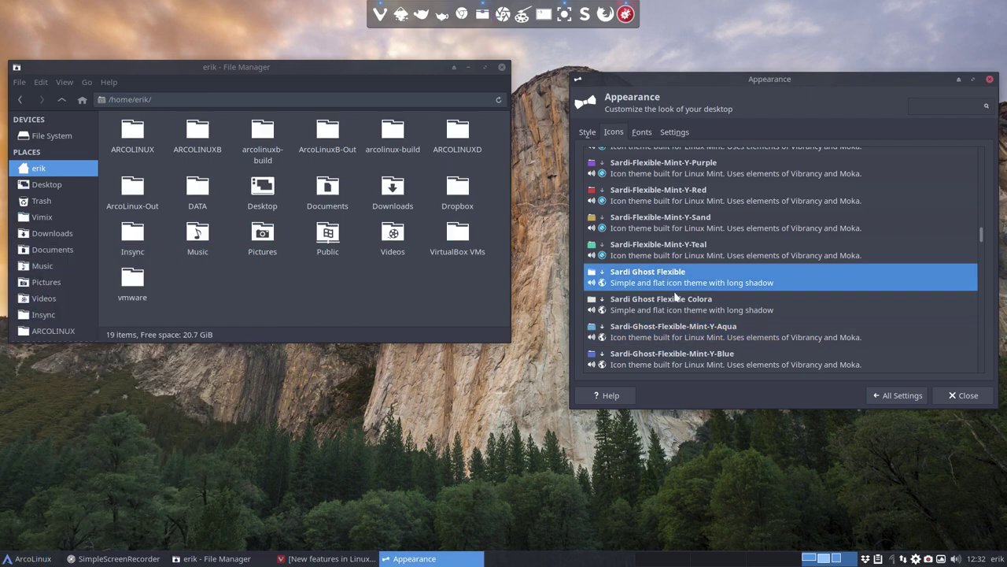
pyautogui.click(679, 303)
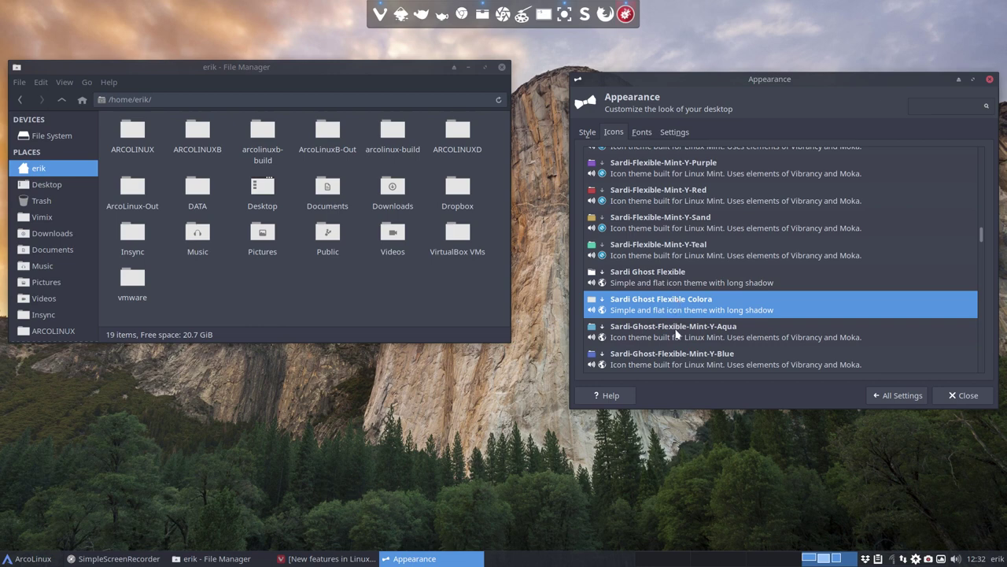
pyautogui.click(676, 332)
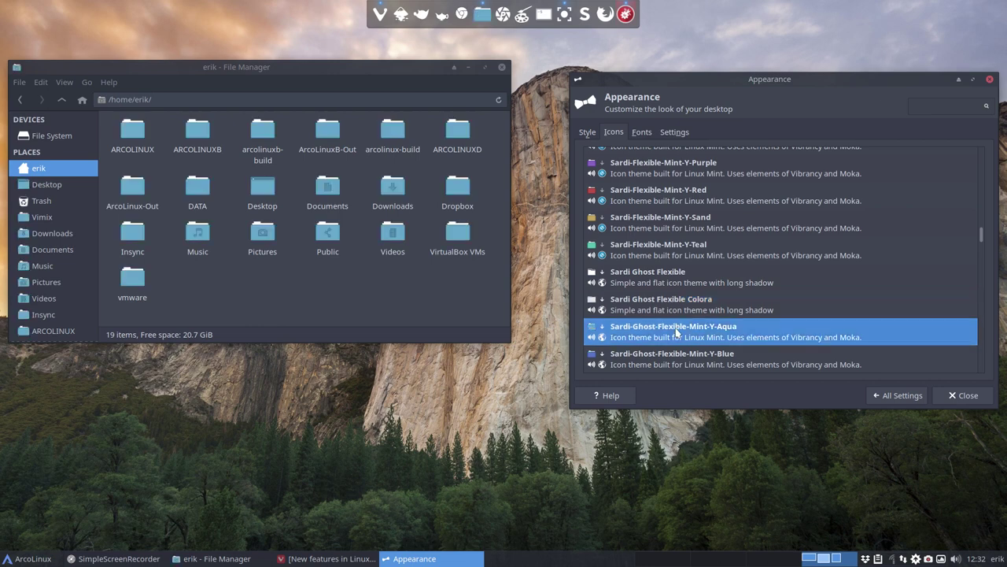
# Step: Preview the Sardi-Ghost-Flexible-Mint-Y icon themes one after another, from Blue through to Teal
pyautogui.press('Down')
pyautogui.press('Down')
pyautogui.press('Down')
pyautogui.press('Down')
pyautogui.press('Down')
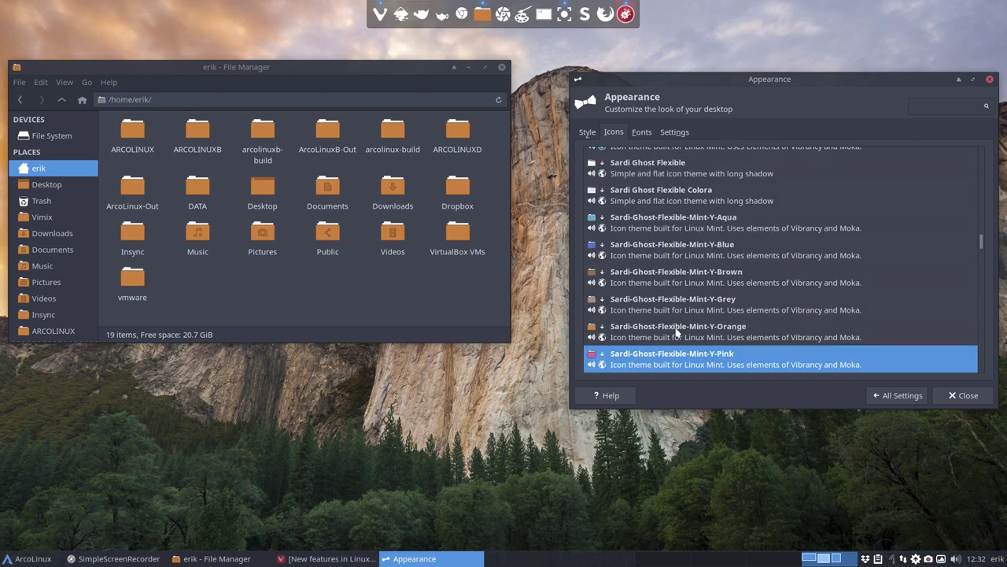
pyautogui.press('Down')
pyautogui.press('Down')
pyautogui.press('Down')
pyautogui.press('Down')
# Step: Preview the Sardi-Mint-Y icon themes one after another, from Aqua through to Teal
pyautogui.press('Down')
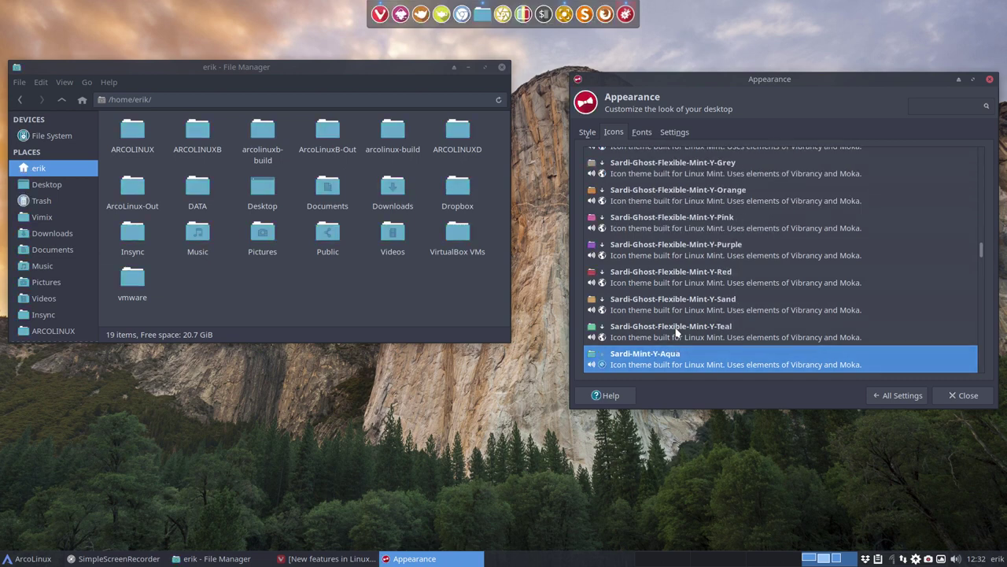
pyautogui.press('Down')
pyautogui.press('Down')
pyautogui.press('Down')
pyautogui.press('Down')
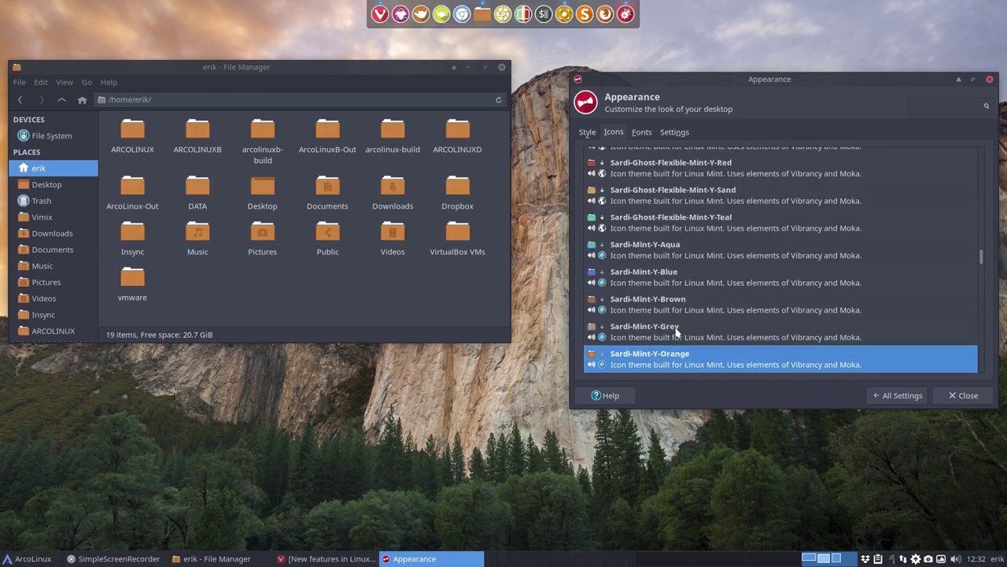
pyautogui.press('Down')
pyautogui.press('Down')
pyautogui.press('Down')
pyautogui.press('Down')
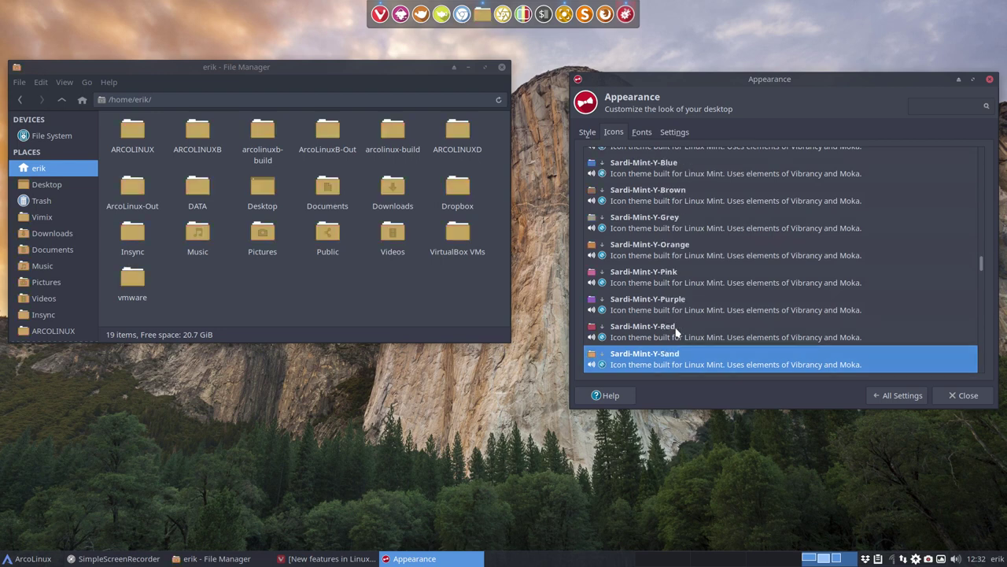
pyautogui.press('Down')
# Step: Preview the Sardi Mono icon themes from Mono Arc through Arched, Mono, Colora and Mint-X-Grey to Sardi-Mono-Mint-Y-Blue
pyautogui.press('Down')
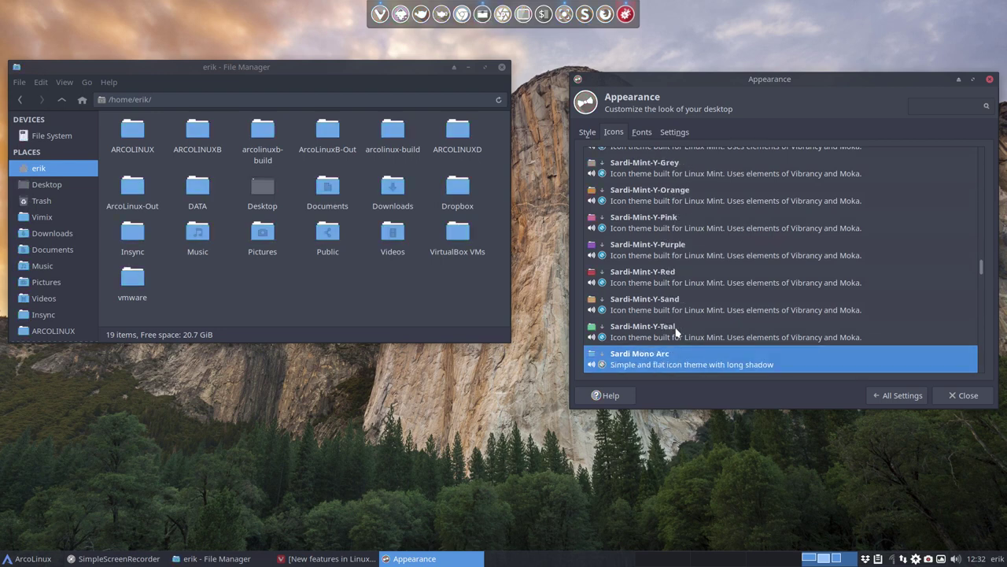
pyautogui.press('Down')
pyautogui.press('Up')
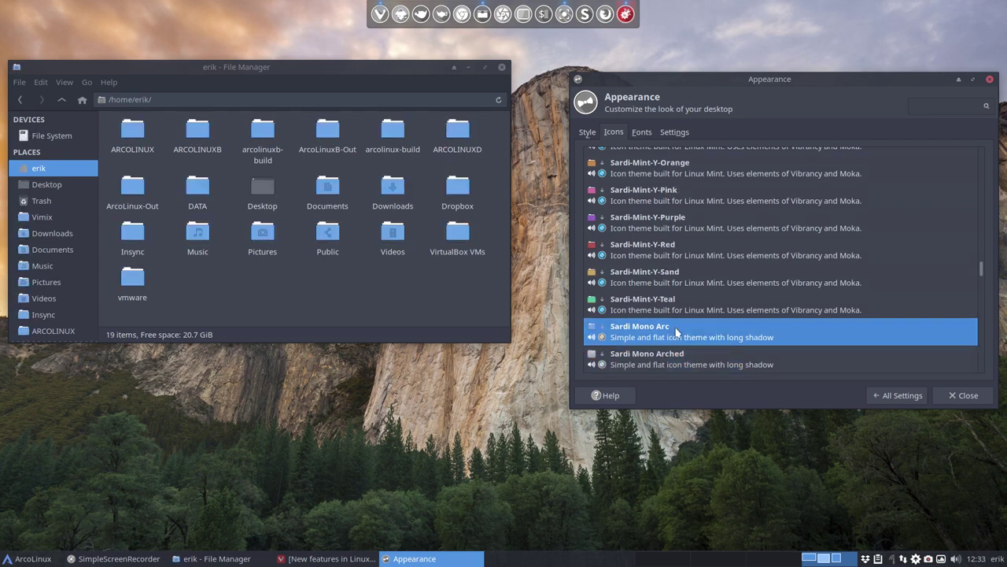
pyautogui.press('Down')
pyautogui.press('Down')
pyautogui.press('Down')
pyautogui.press('Down')
pyautogui.press('Down')
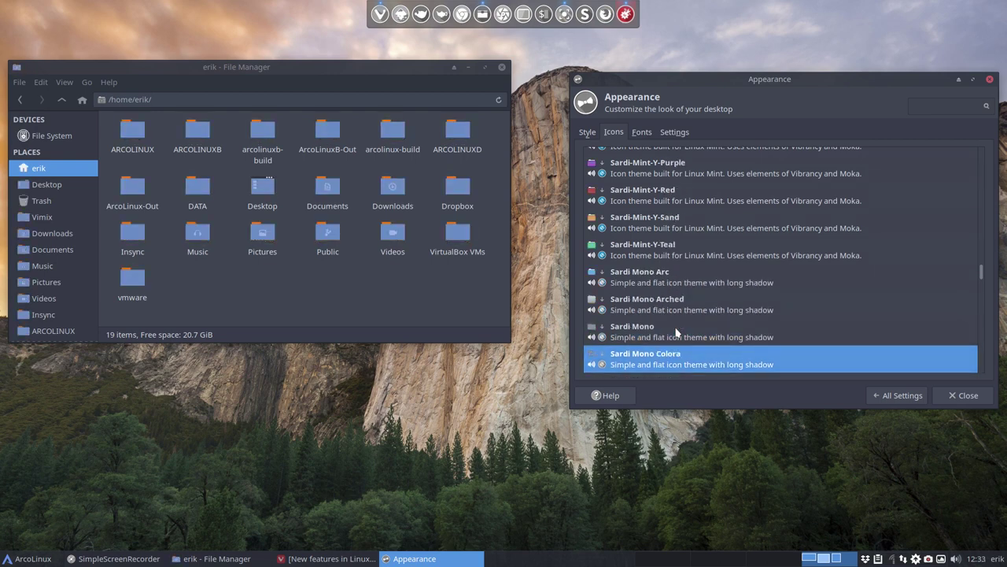
pyautogui.press('Down')
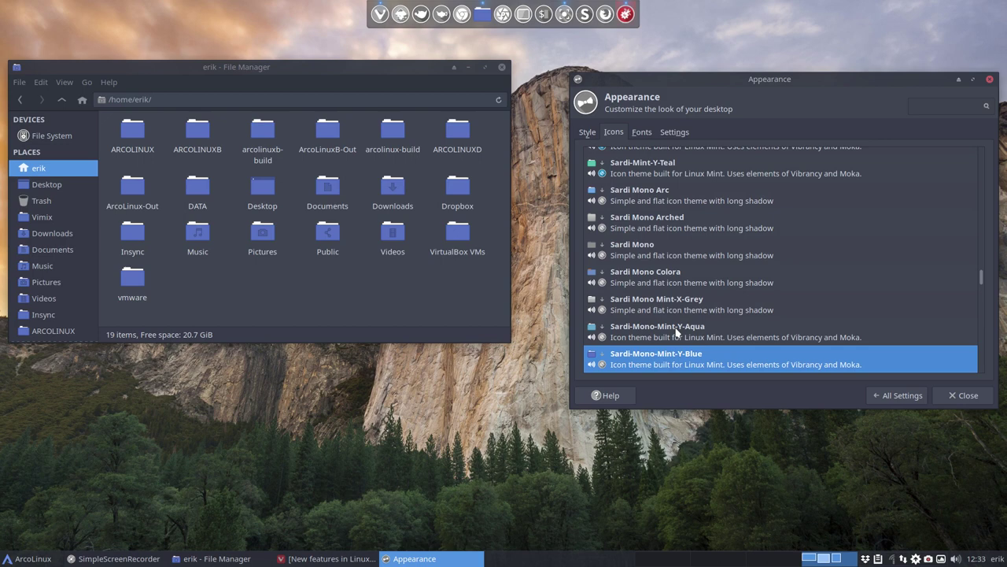
# Step: Apply the Sardi-Mono-Mint-Y-Aqua icon theme and check how its icons look in the ArcoLinux applications menu
pyautogui.click(675, 332)
pyautogui.click(46, 557)
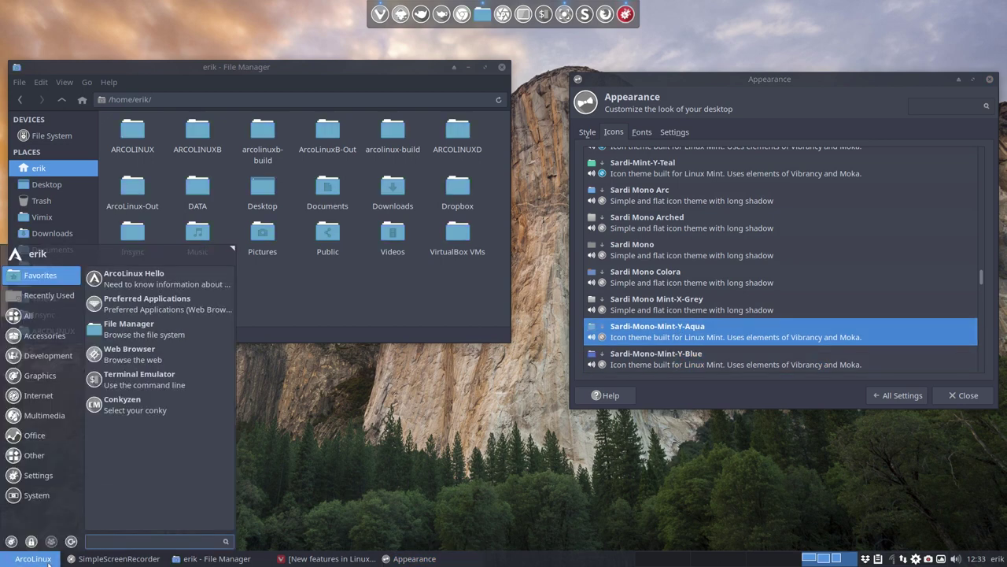
pyautogui.click(657, 365)
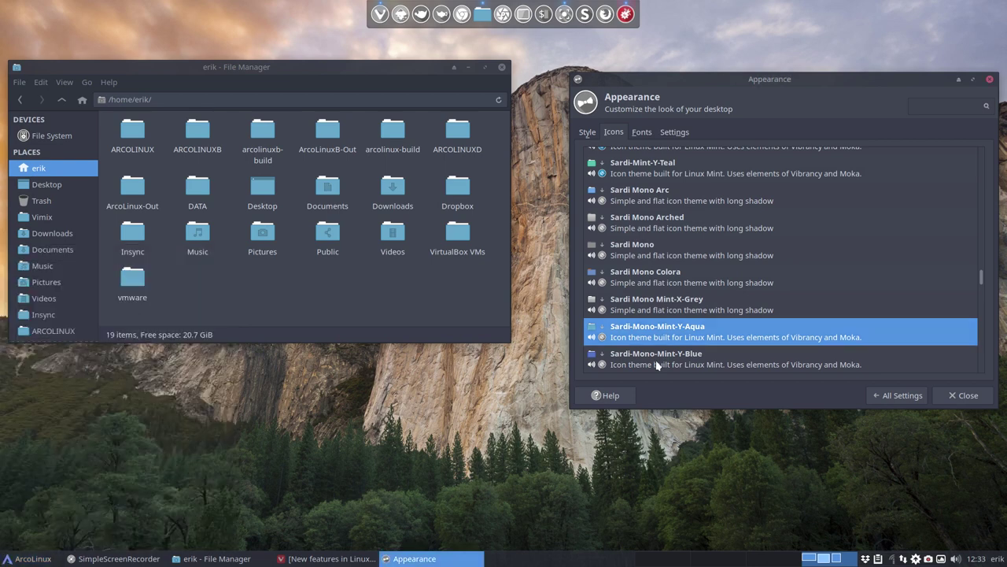
# Step: Preview the Sardi-Mono-Mint-Y icon themes one after another, from Blue through to Teal
pyautogui.press('Down')
pyautogui.press('Down')
pyautogui.press('Down')
pyautogui.press('Down')
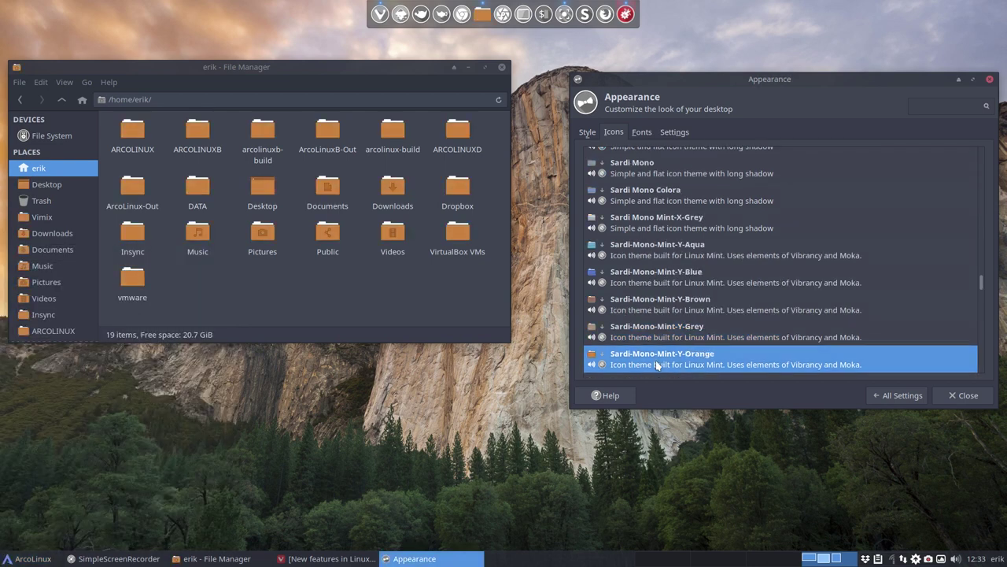
pyautogui.press('Down')
pyautogui.press('Down')
pyautogui.press('Down')
pyautogui.press('Down')
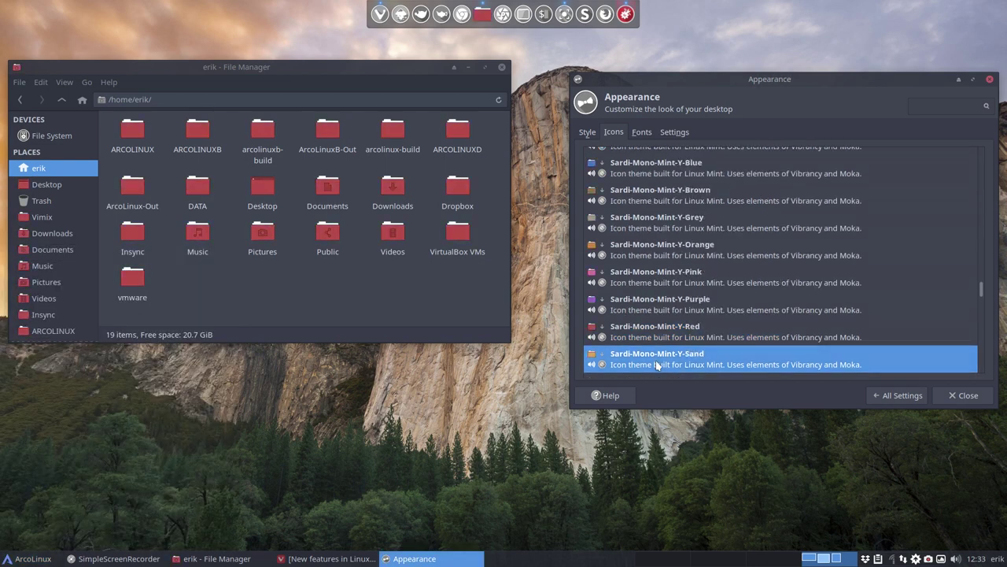
pyautogui.press('Down')
# Step: Preview the Sardi Mono Numix, Numix Colora, Papirus Colora and Vertexed icon themes
pyautogui.press('Down')
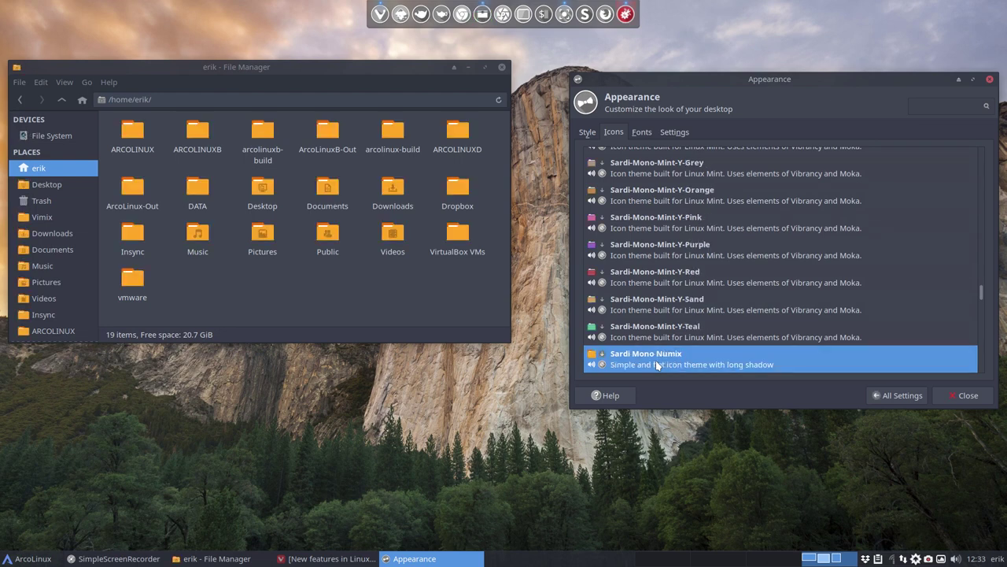
pyautogui.press('Down')
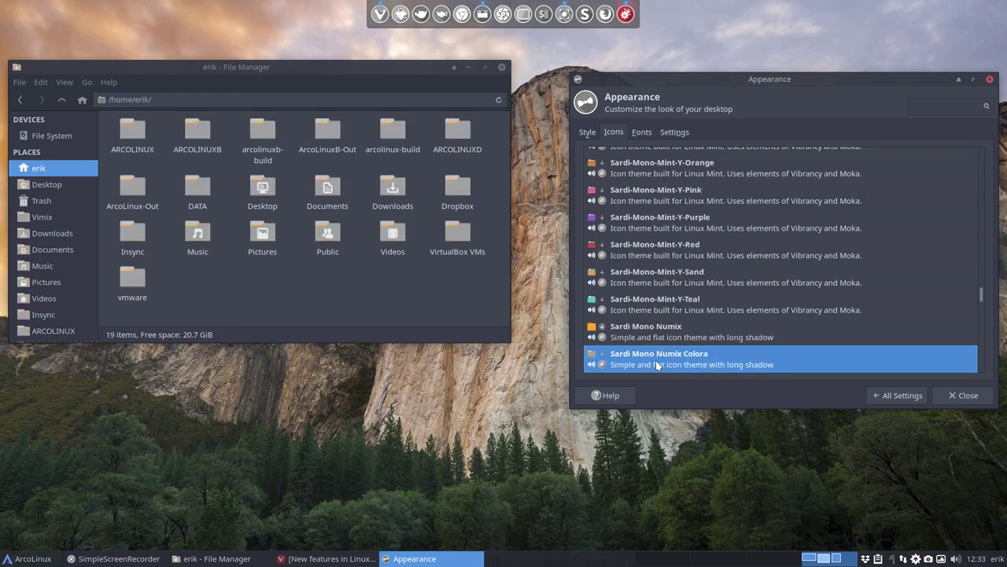
pyautogui.press('Down')
pyautogui.press('Down')
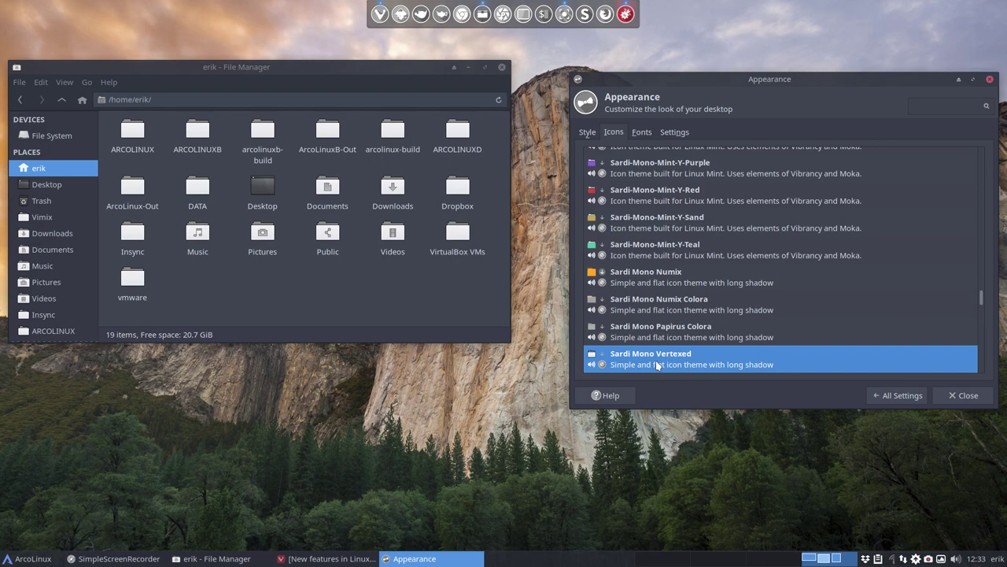
# Step: Apply Sardi-Orb-Colora-Mint-Y-Aqua and inspect its icons in the All and System categories of the applications menu
pyautogui.press('Down')
pyautogui.press('Down')
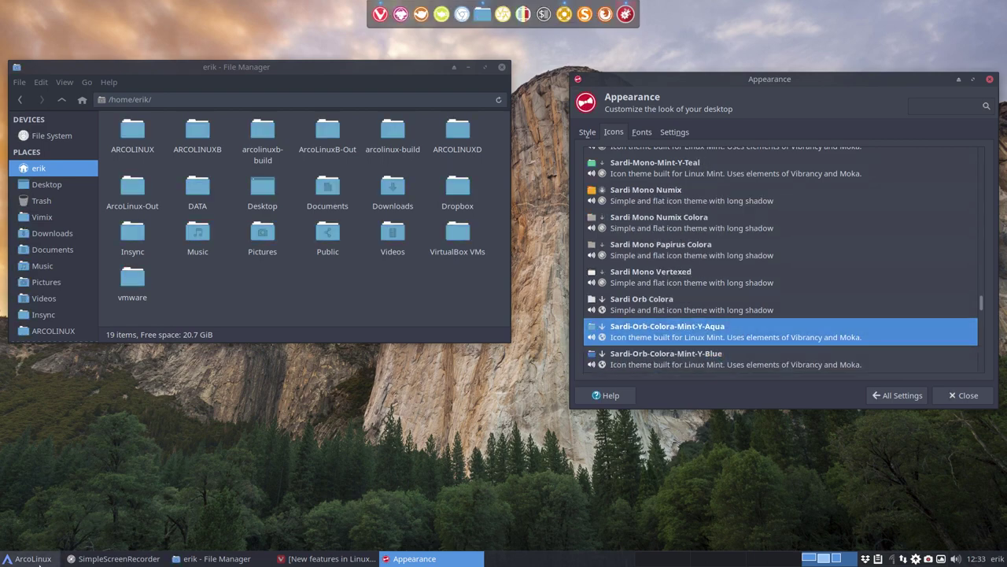
pyautogui.click(31, 558)
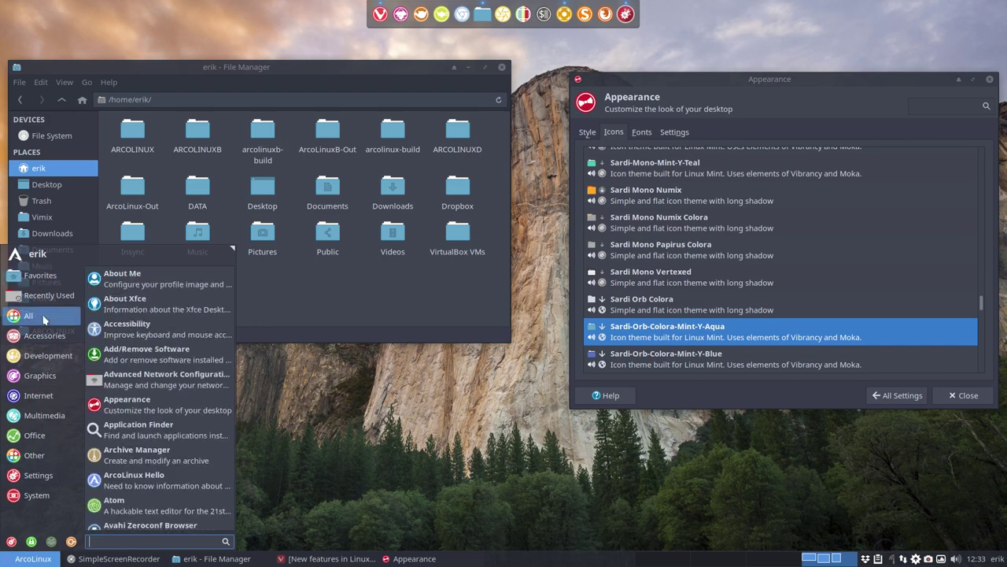
pyautogui.click(38, 489)
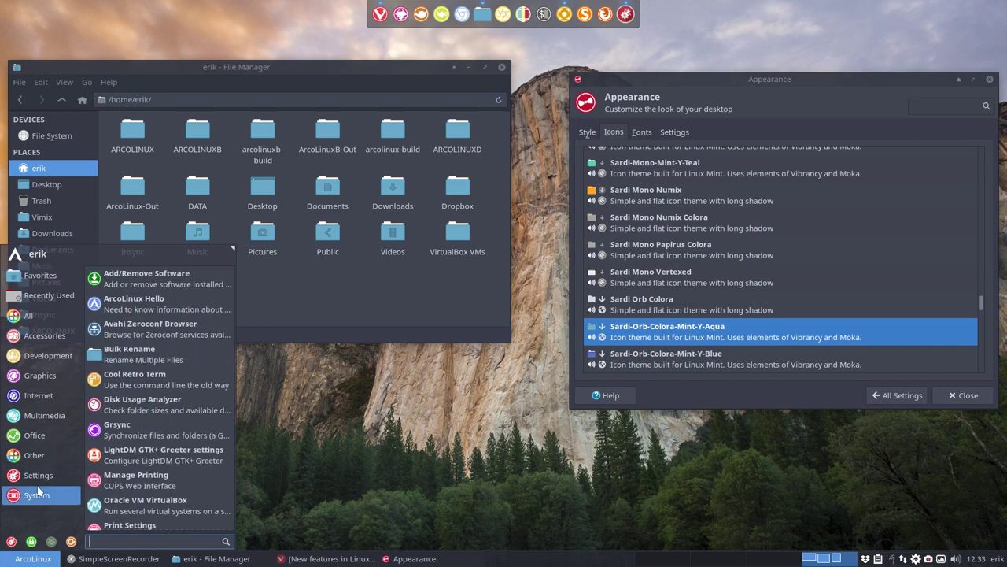
pyautogui.click(655, 337)
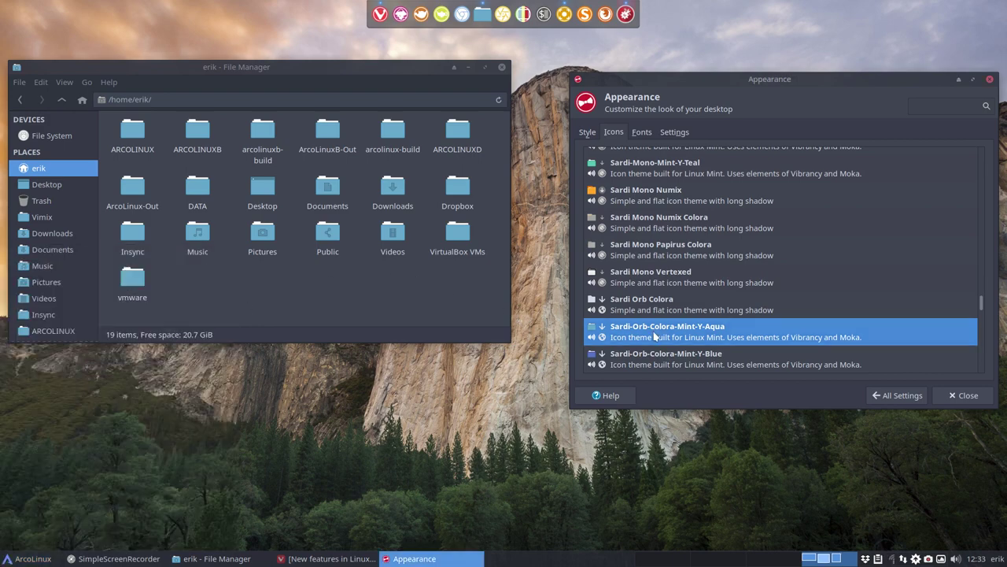
# Step: Preview the Sardi-Orb-Colora-Mint-Y icon themes one after another, from Blue through to Teal
pyautogui.press('Down')
pyautogui.press('Down')
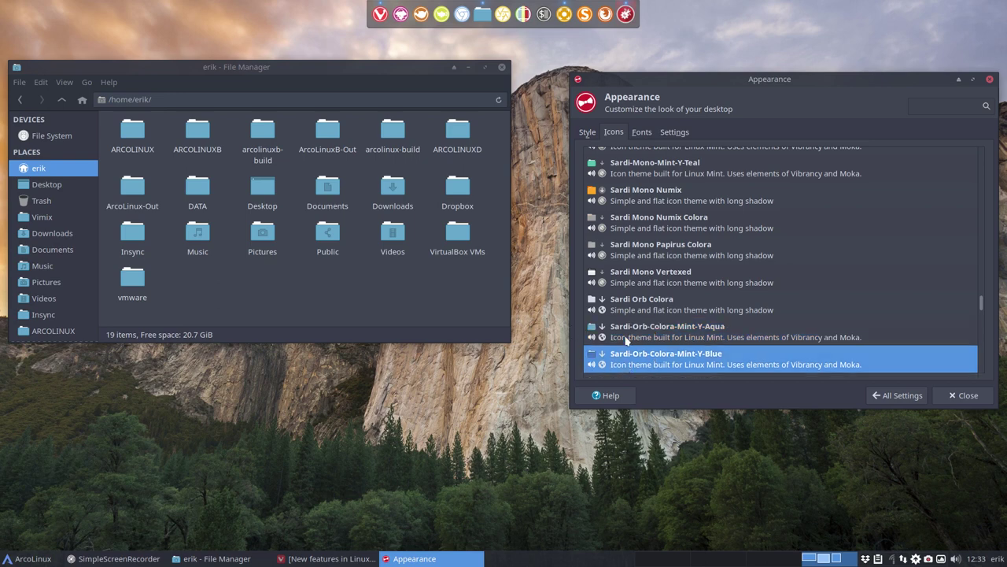
pyautogui.press('Down')
pyautogui.press('Down')
pyautogui.press('Down')
pyautogui.press('Down')
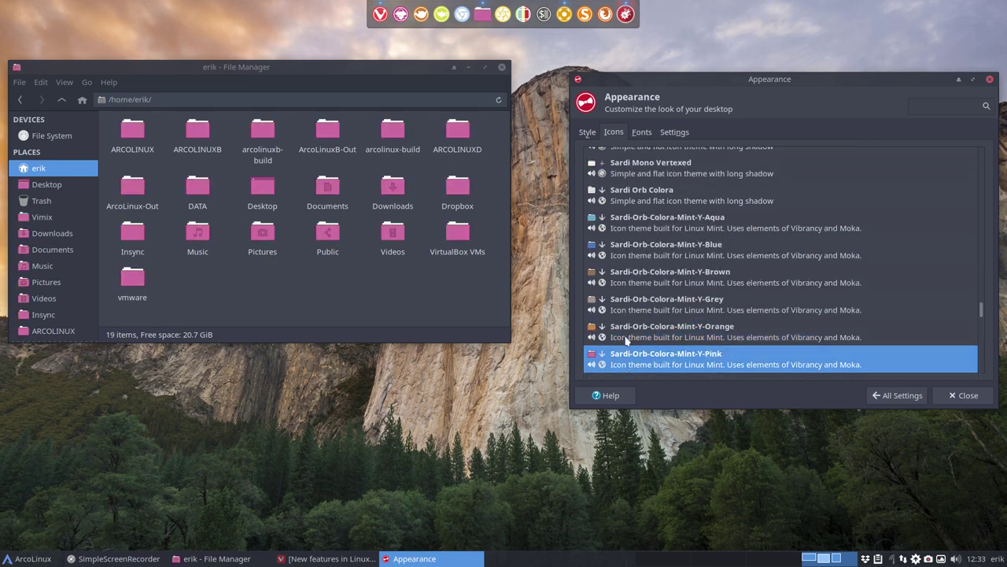
pyautogui.press('Down')
pyautogui.press('Down')
pyautogui.press('Down')
# Step: Compare the Surfn Arc and Surfn Arch Blue icon themes, ending on Surfn-Arched
pyautogui.press('Down')
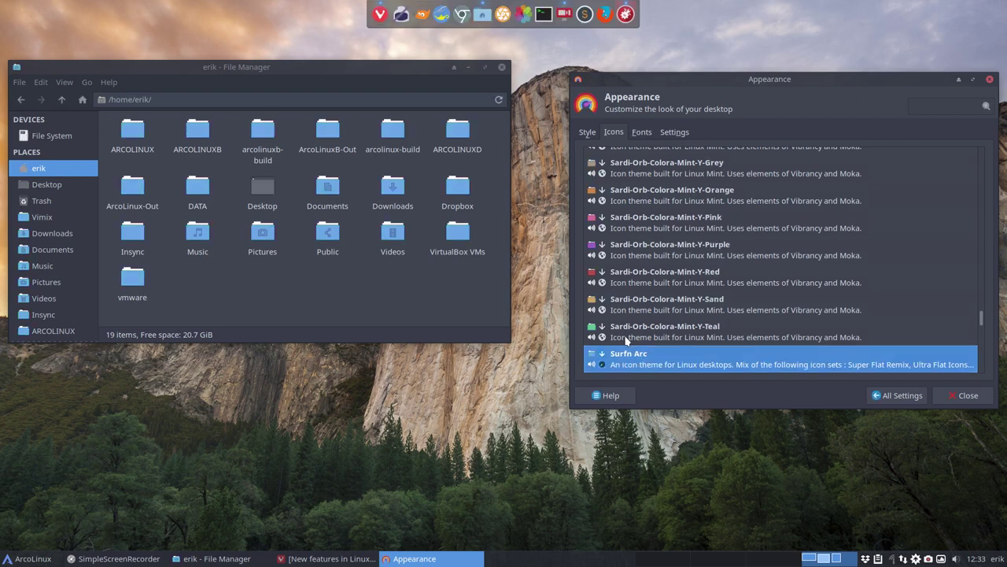
pyautogui.press('Down')
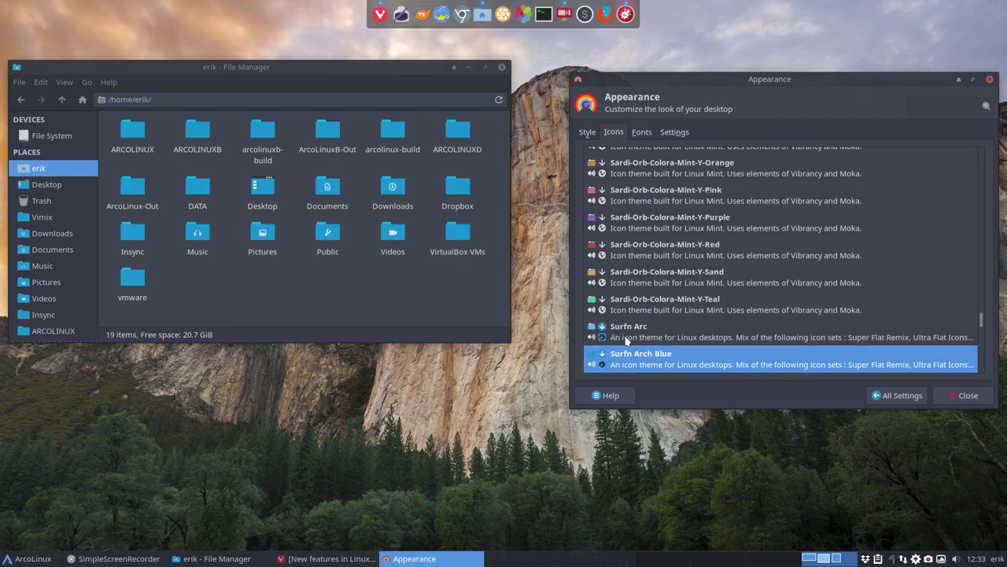
pyautogui.press('Up')
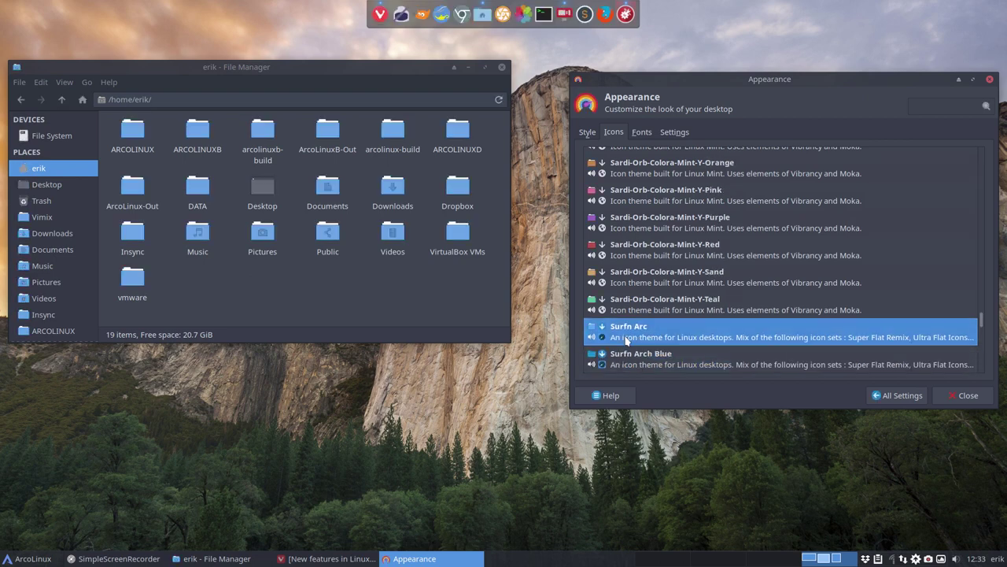
pyautogui.press('Down')
pyautogui.press('Down')
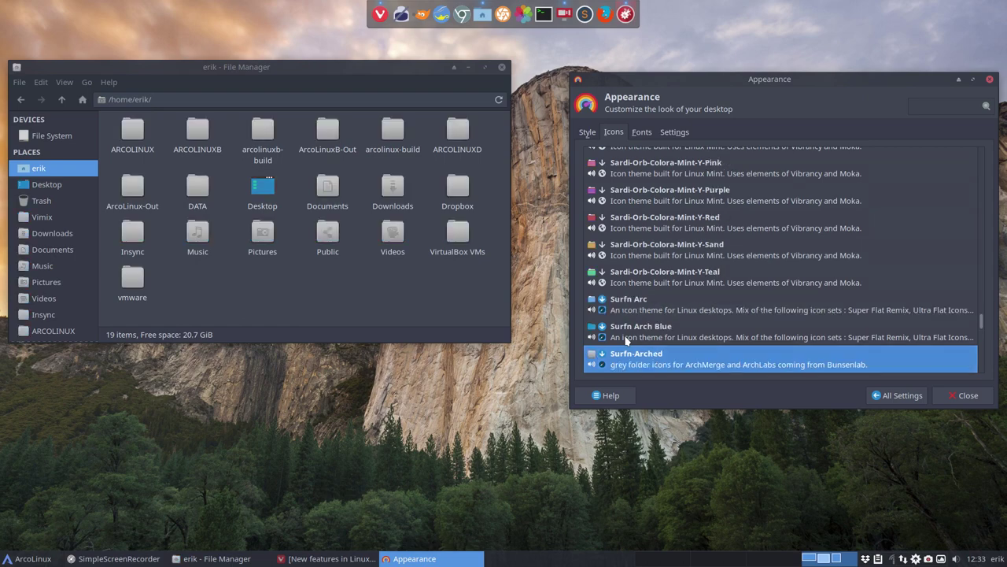
# Step: Preview the Surfn icon themes from Surfn through Breeze Dark, EvoPop, Luv, Luv Red and Majestic to Surfn Mint-X-Grey
pyautogui.press('Down')
pyautogui.press('Down')
pyautogui.press('Down')
pyautogui.press('Down')
pyautogui.press('Down')
pyautogui.press('Down')
pyautogui.press('Down')
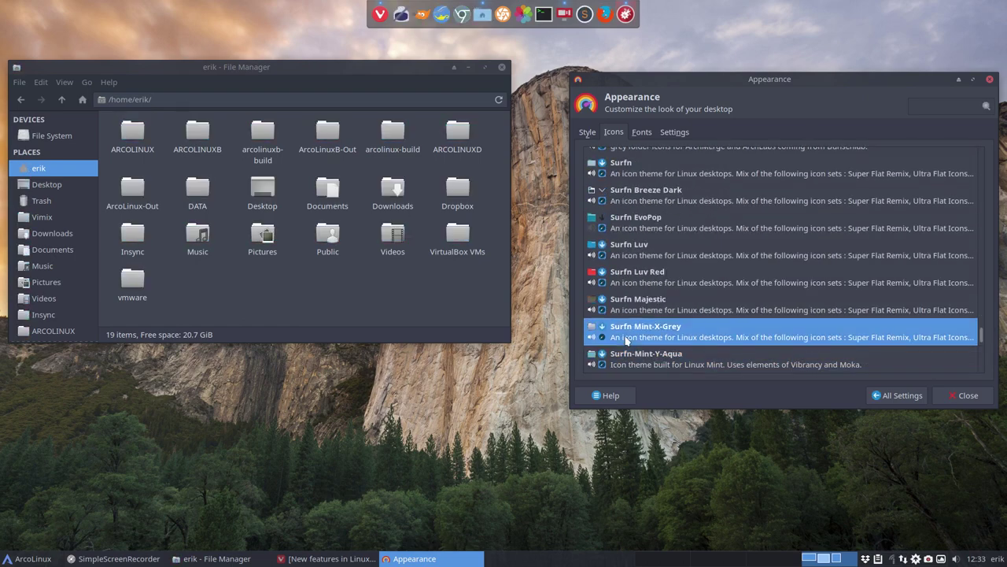
# Step: Preview Surfn-Mint-Y-Aqua and Surfn-Mint-Y-Blue, inspecting the Blue theme's icons in the applications menu, including the System category
pyautogui.press('Down')
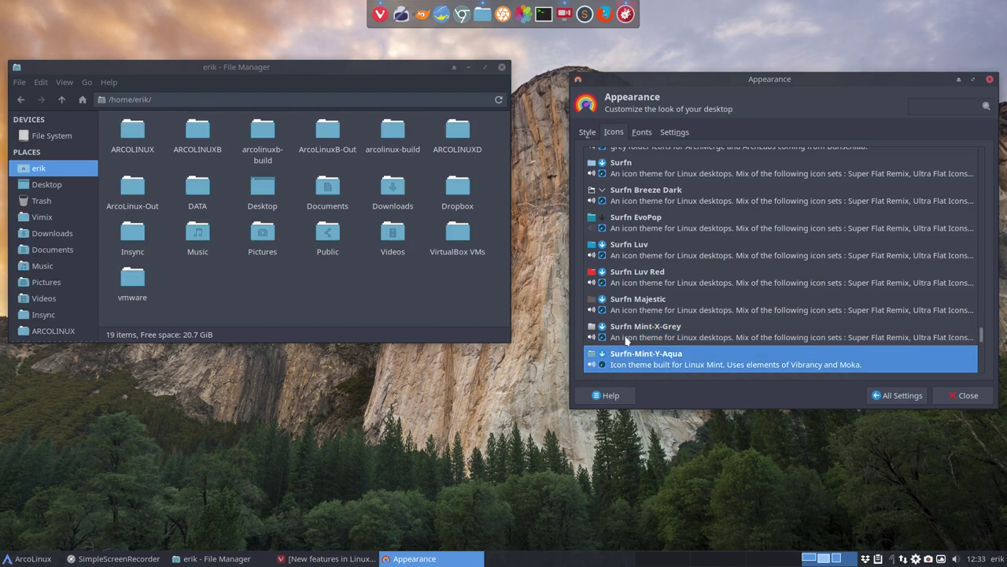
pyautogui.press('Down')
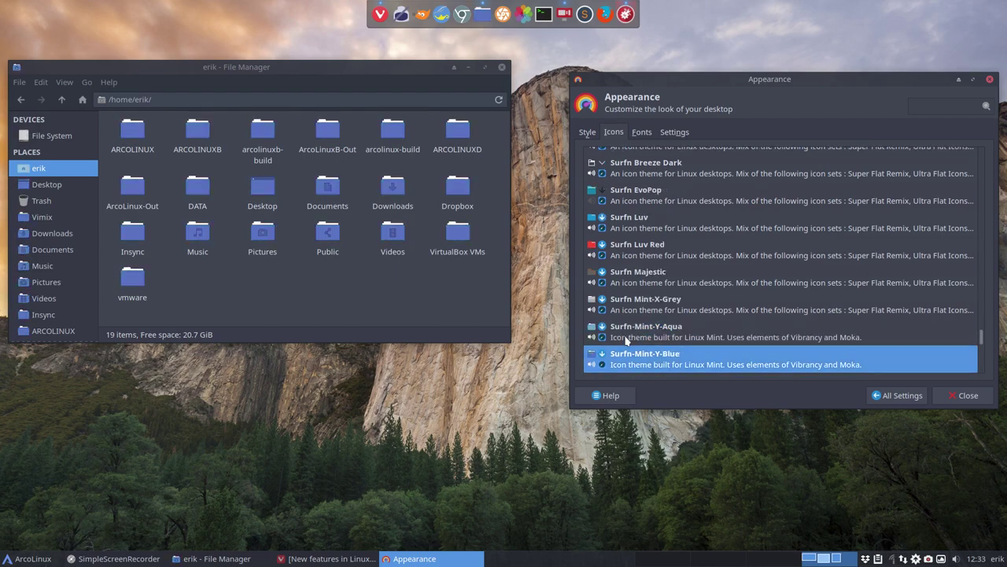
pyautogui.click(30, 559)
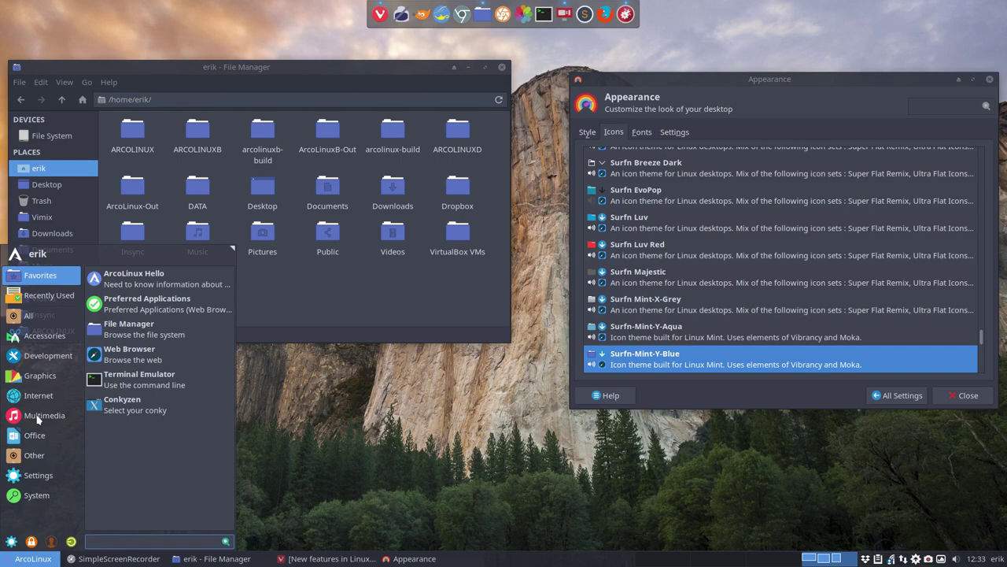
pyautogui.click(28, 315)
pyautogui.click(37, 495)
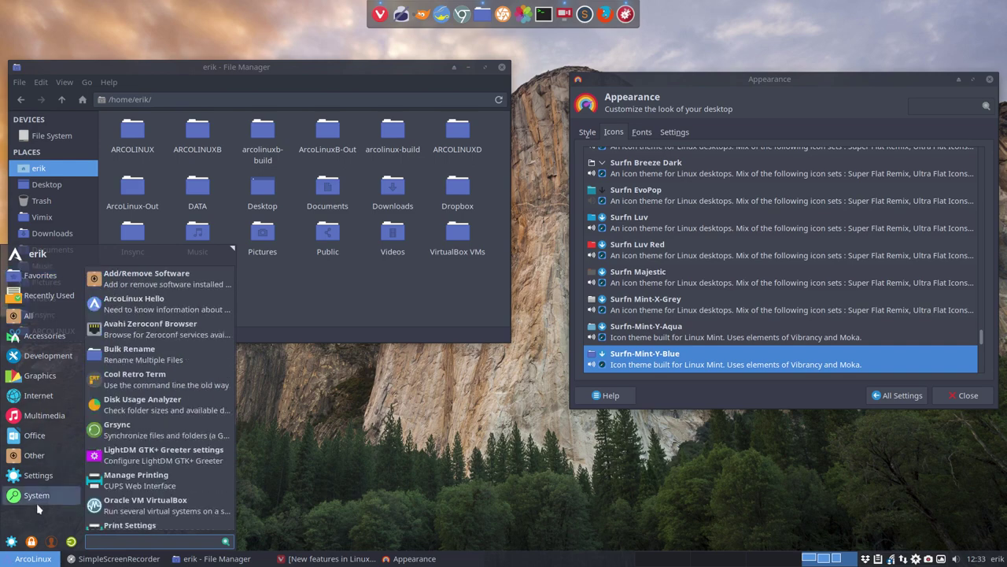
pyautogui.click(642, 363)
# Step: Preview the remaining Surfn-Mint-Y icon themes one after another, from Brown through to Teal
pyautogui.press('Down')
pyautogui.press('Down')
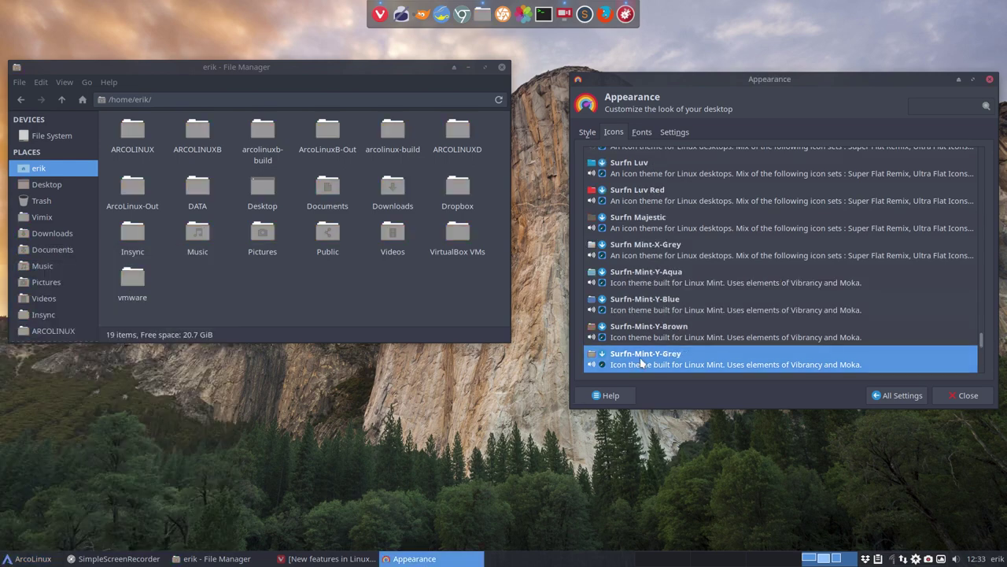
pyautogui.press('Down')
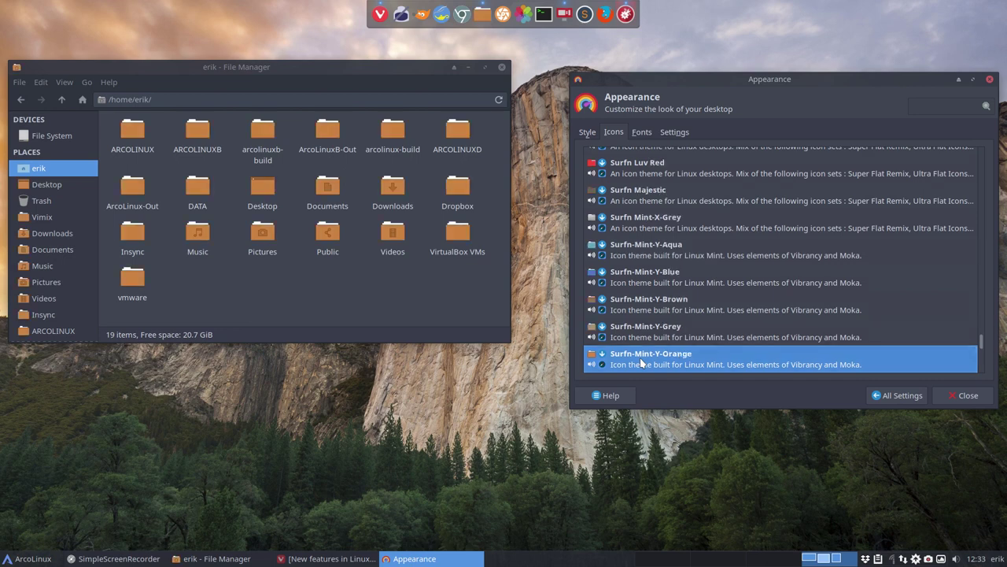
pyautogui.press('Down')
pyautogui.press('Down')
pyautogui.press('Down')
pyautogui.press('Down')
pyautogui.press('Down')
# Step: Apply the Surfn Numix icon theme and close the Appearance and File Manager windows
pyautogui.press('Down')
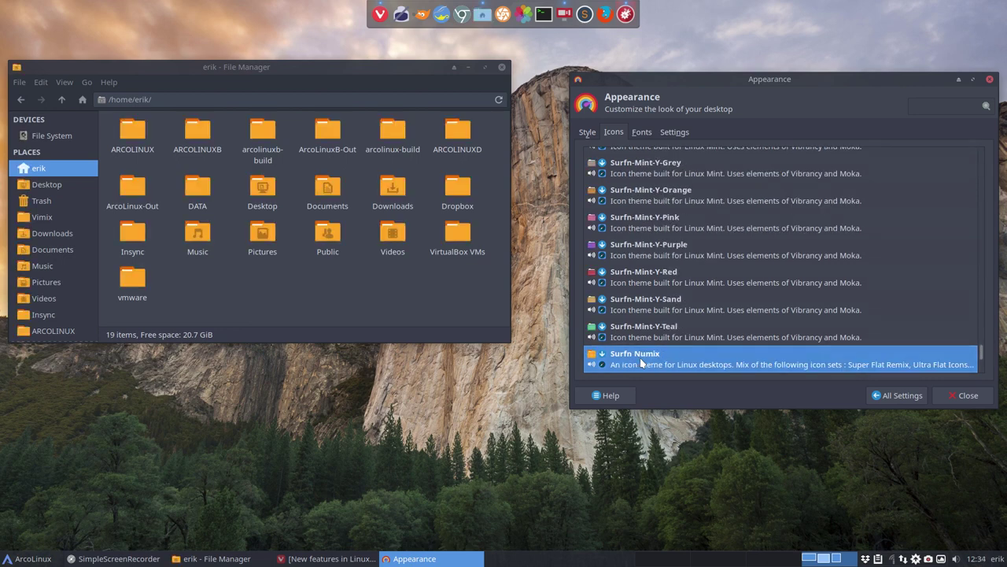
pyautogui.scroll(-3, 644, 360)
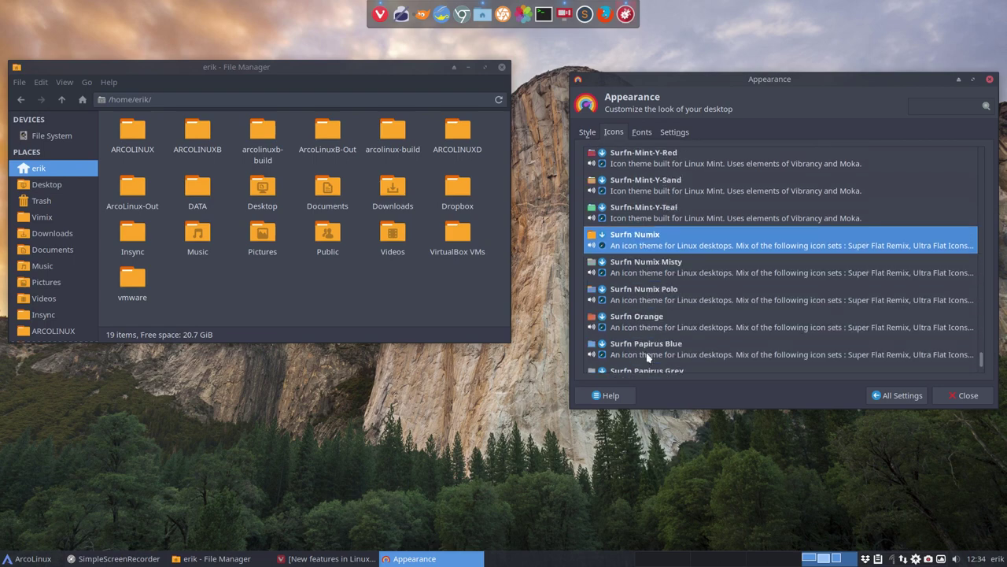
pyautogui.scroll(-2, 647, 358)
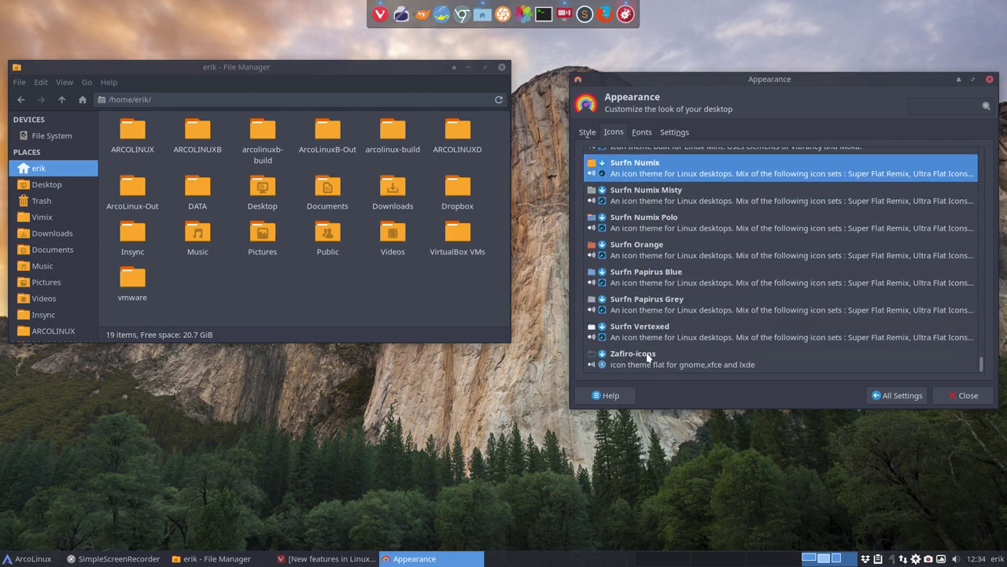
pyautogui.click(965, 395)
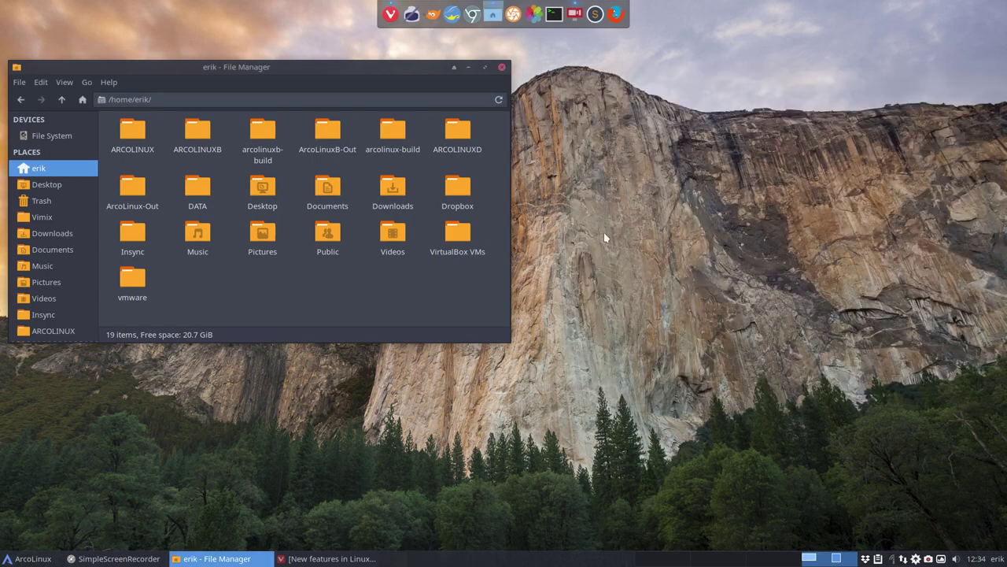
pyautogui.click(502, 70)
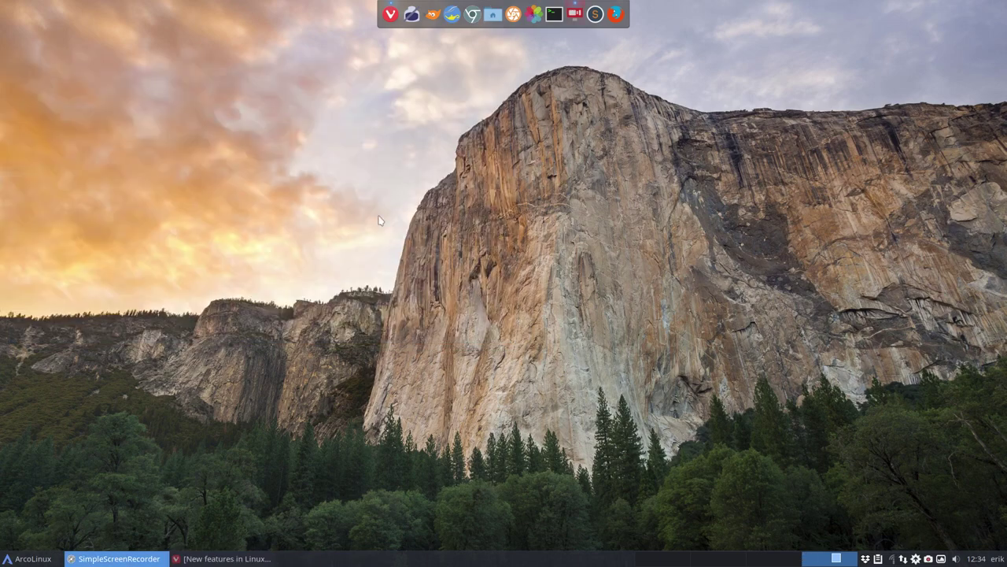
# Step: Switch to the Vivaldi browser and open the AUR folder of the arcolinux-nemesis GitHub repository
pyautogui.click(229, 558)
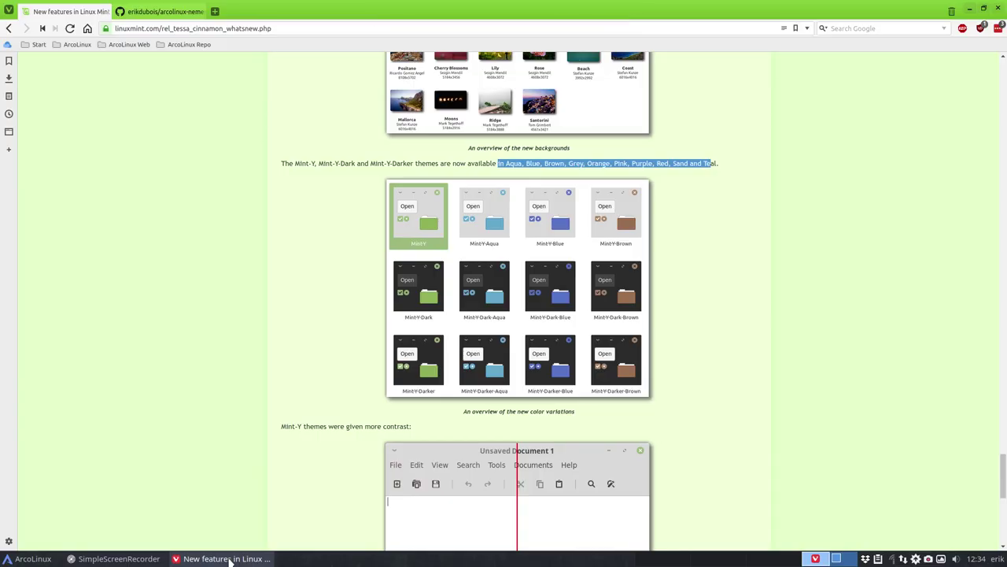
pyautogui.click(158, 12)
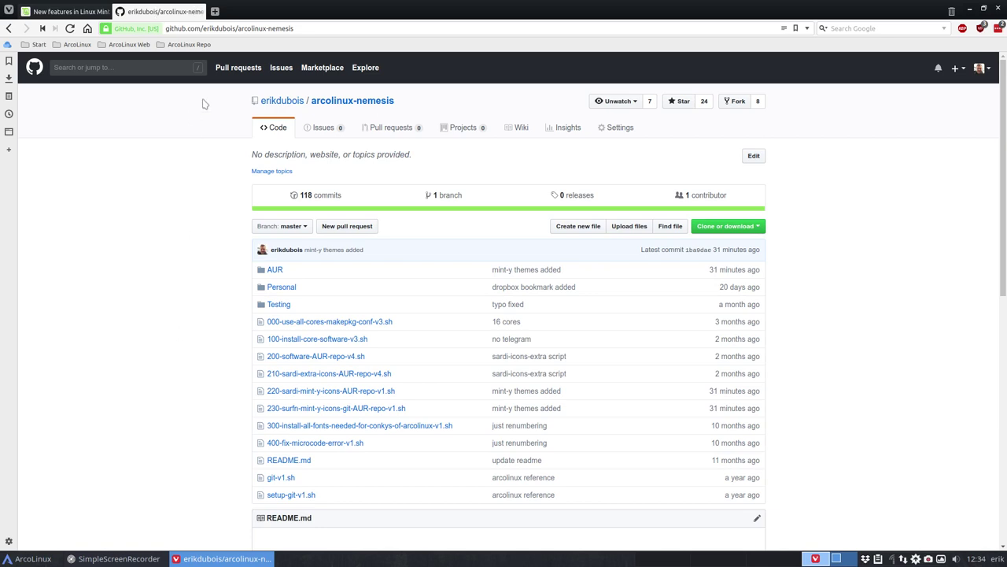
pyautogui.click(310, 28)
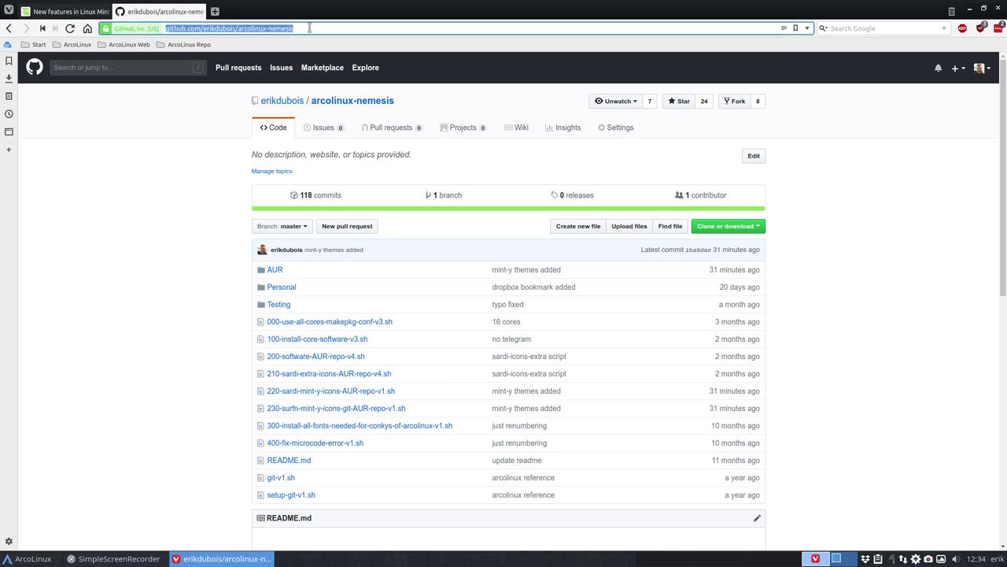
pyautogui.click(276, 270)
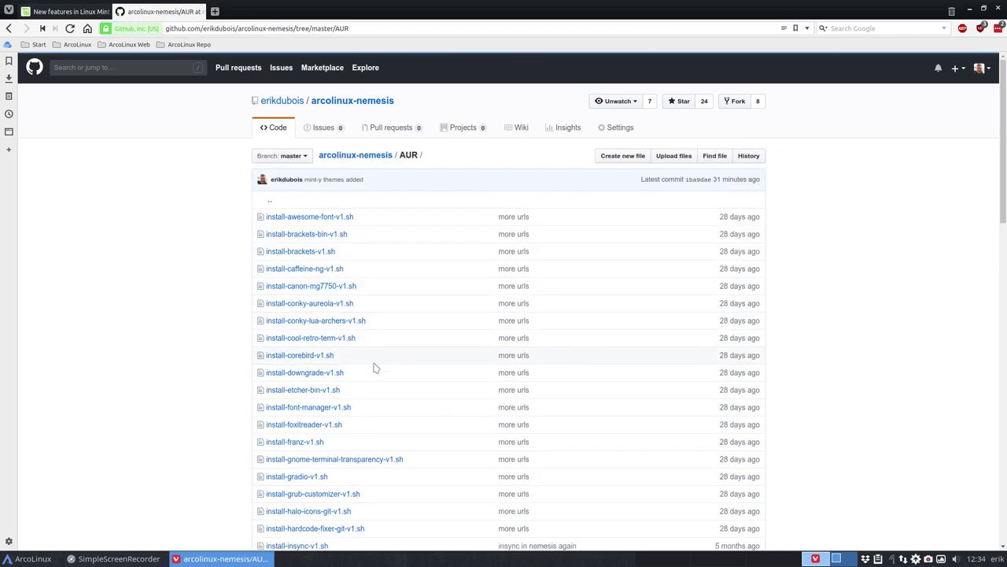
# Step: Look through the AUR folder for the Sardi and Surfn Mint-Y install and uninstall scripts, and minimize the browser
pyautogui.scroll(-15, 376, 368)
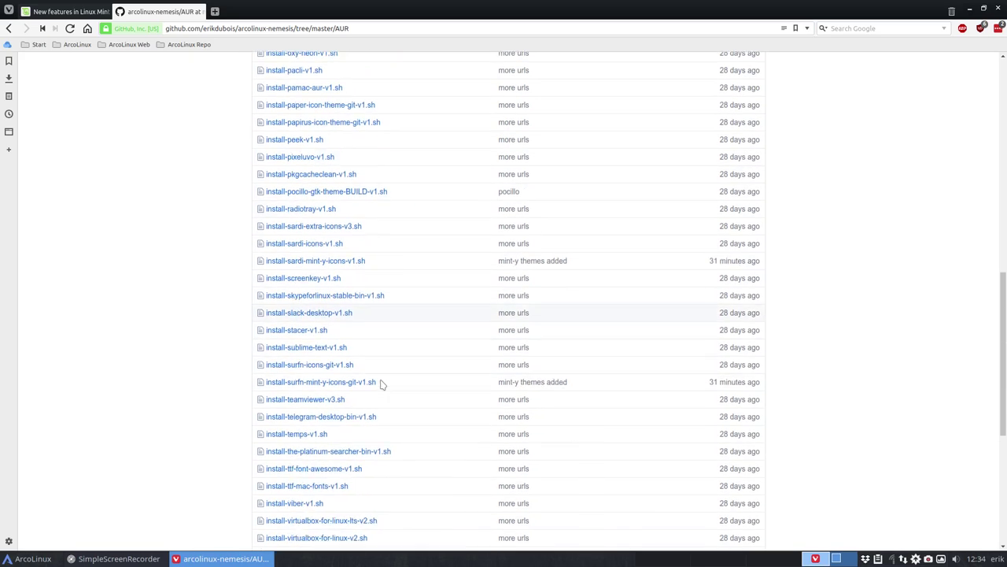
pyautogui.scroll(-5, 381, 383)
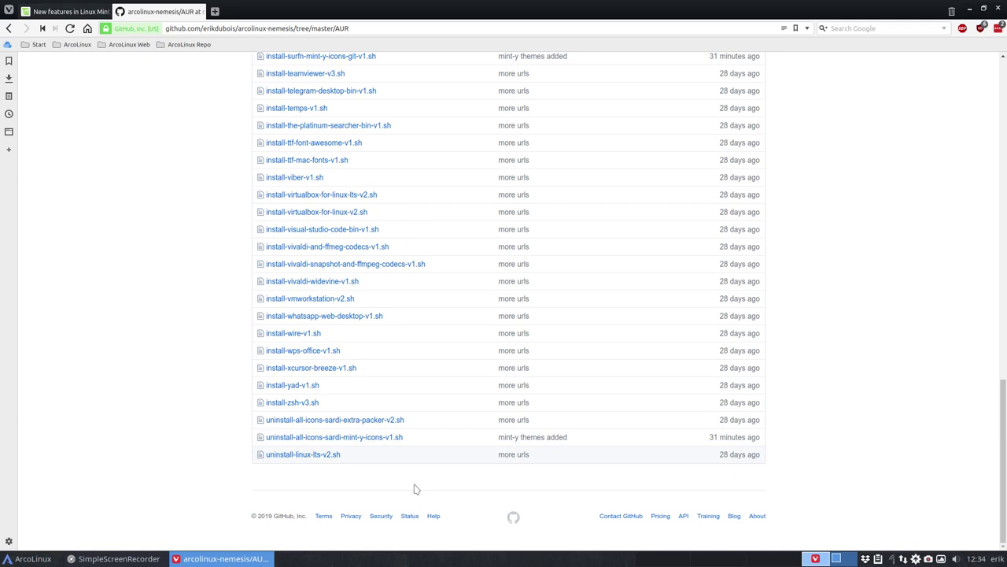
pyautogui.click(967, 10)
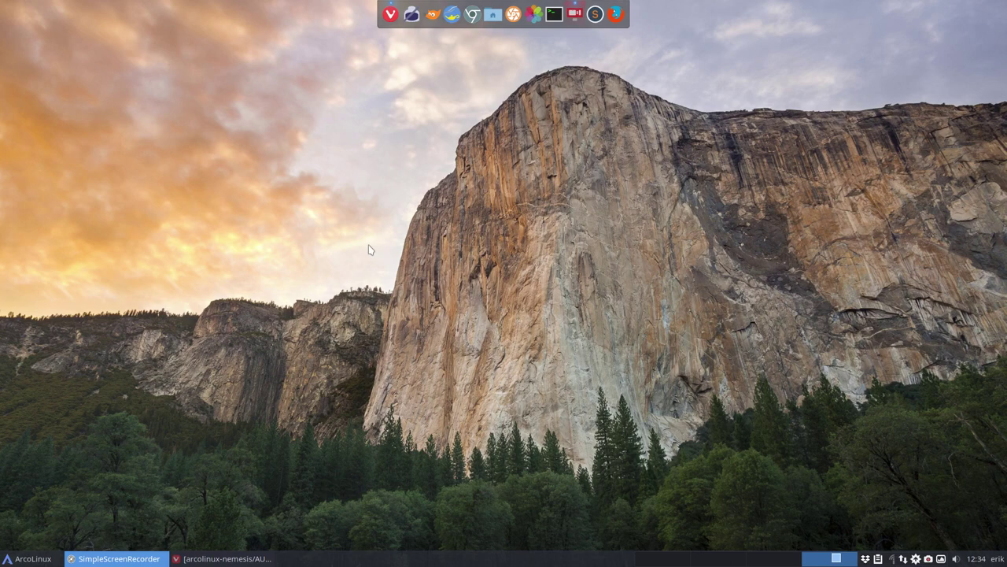